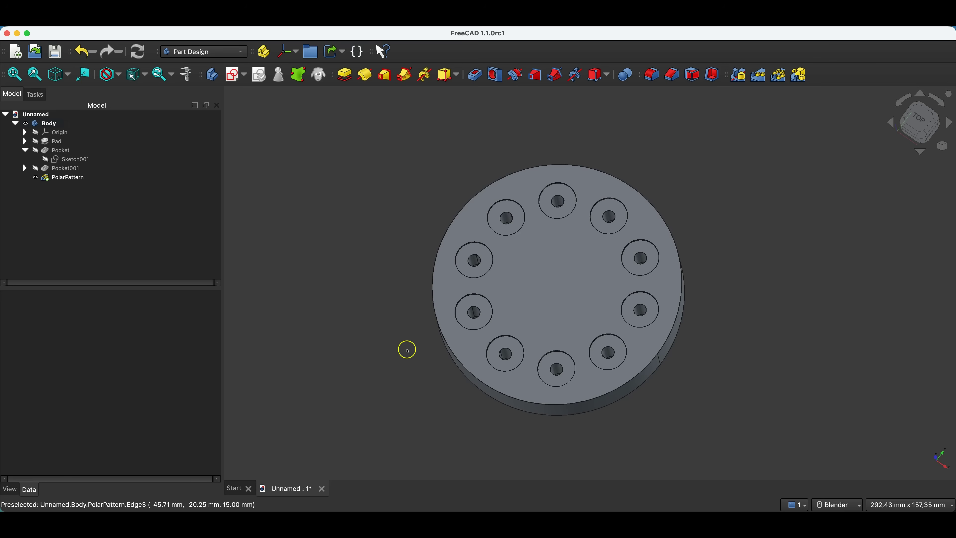
# Close the polar-pattern document without saving and start a new Part Design document containing an empty body.
pyautogui.click(322, 486)
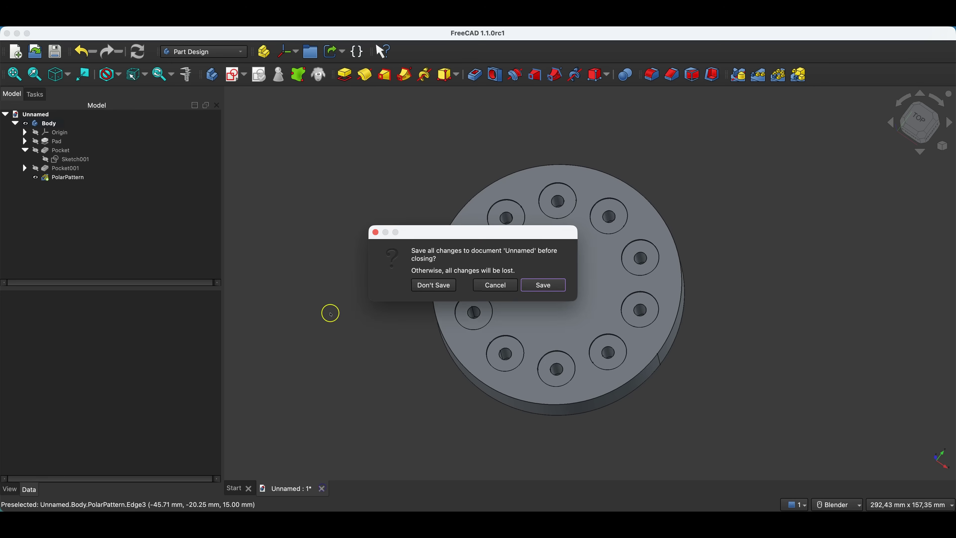
pyautogui.click(427, 286)
pyautogui.click(291, 134)
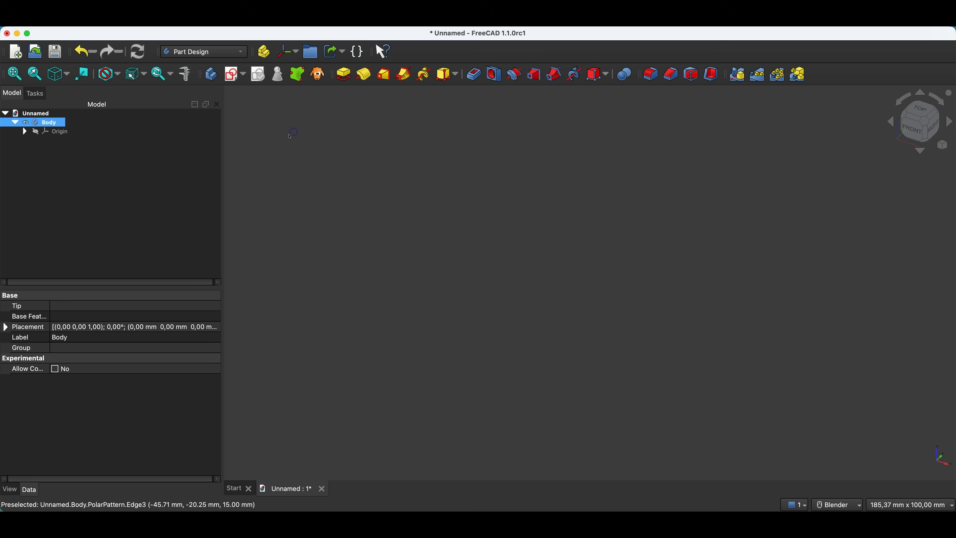
# Sketch a rectangle 200 mm wide and 100 mm high on the XY plane, with its first corner at the origin.
pyautogui.click(233, 75)
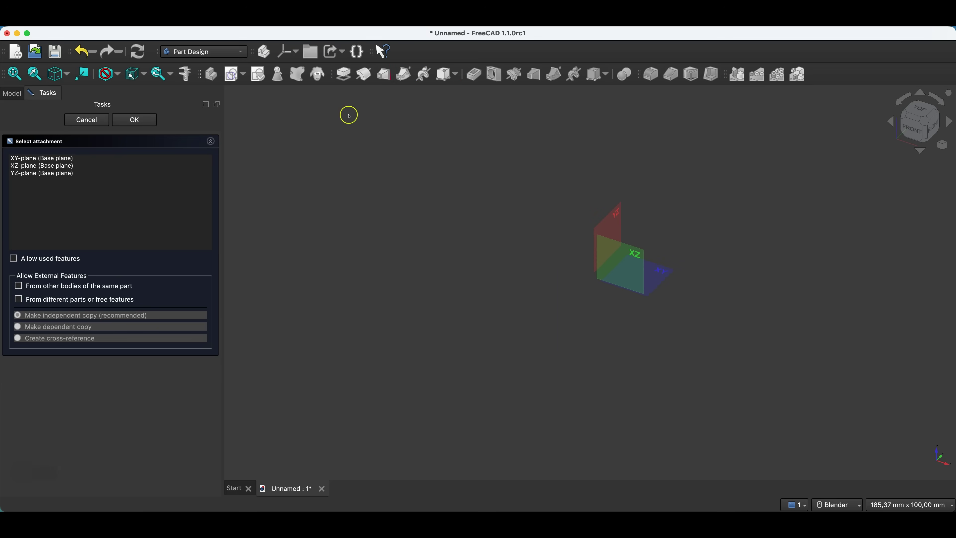
pyautogui.click(665, 276)
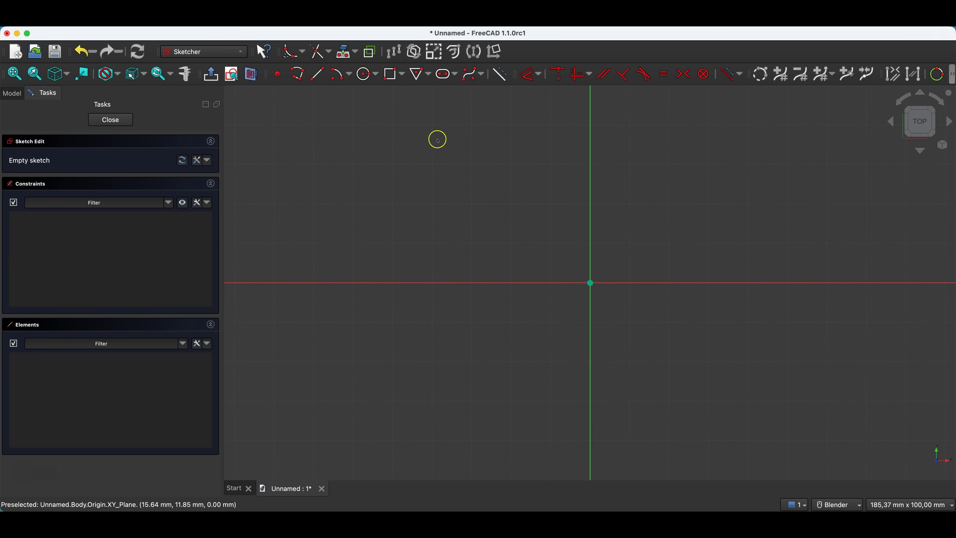
pyautogui.click(393, 76)
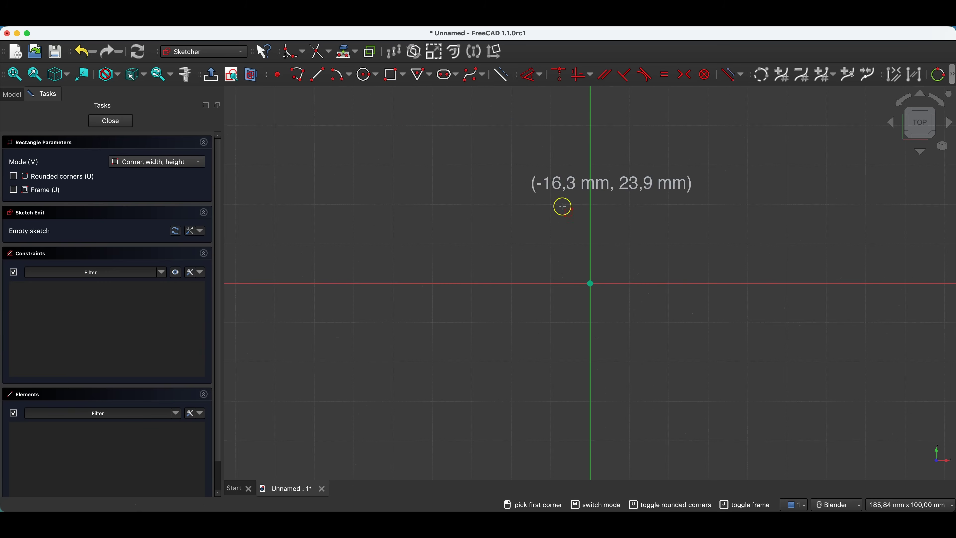
pyautogui.click(591, 285)
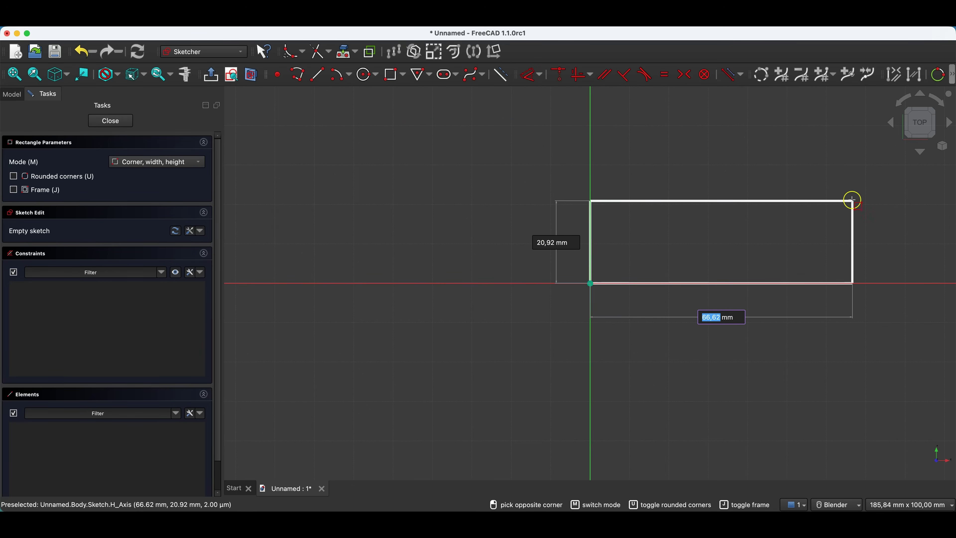
pyautogui.write('200')
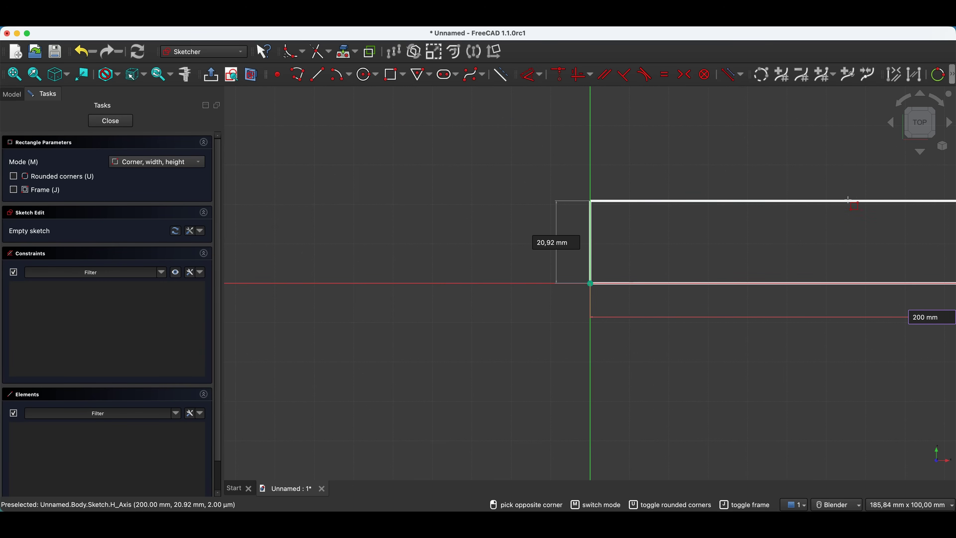
pyautogui.press('Tab')
pyautogui.write('100')
pyautogui.press('Return')
pyautogui.scroll(-2, 422, 278)
pyautogui.scroll(-2, 423, 279)
pyautogui.scroll(-2, 422, 278)
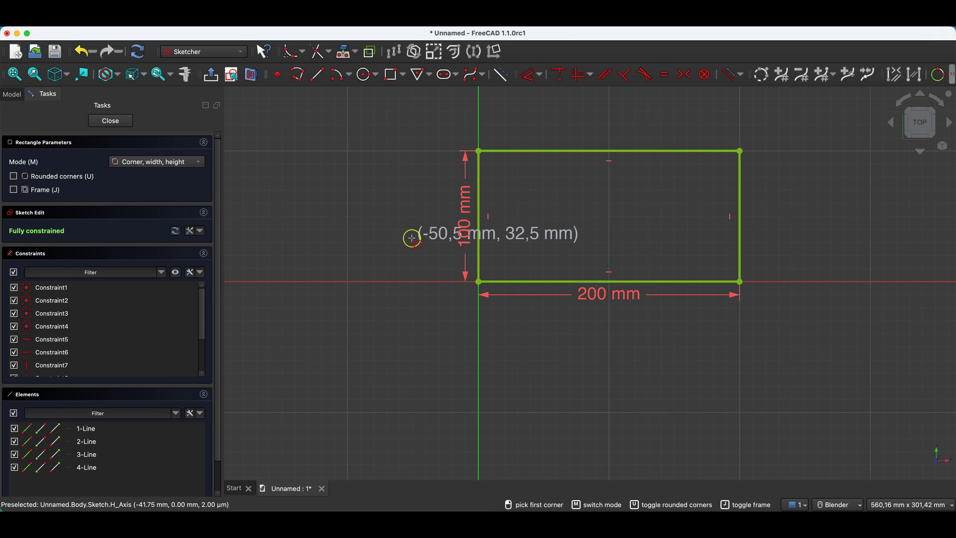
# Finish the rectangle sketch and pad it 20 mm.
pyautogui.click(110, 122)
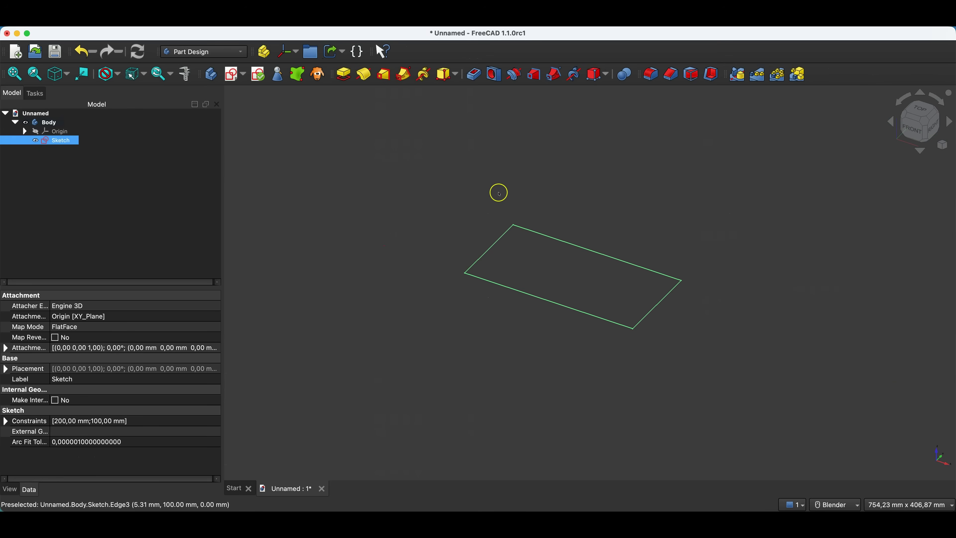
pyautogui.click(343, 74)
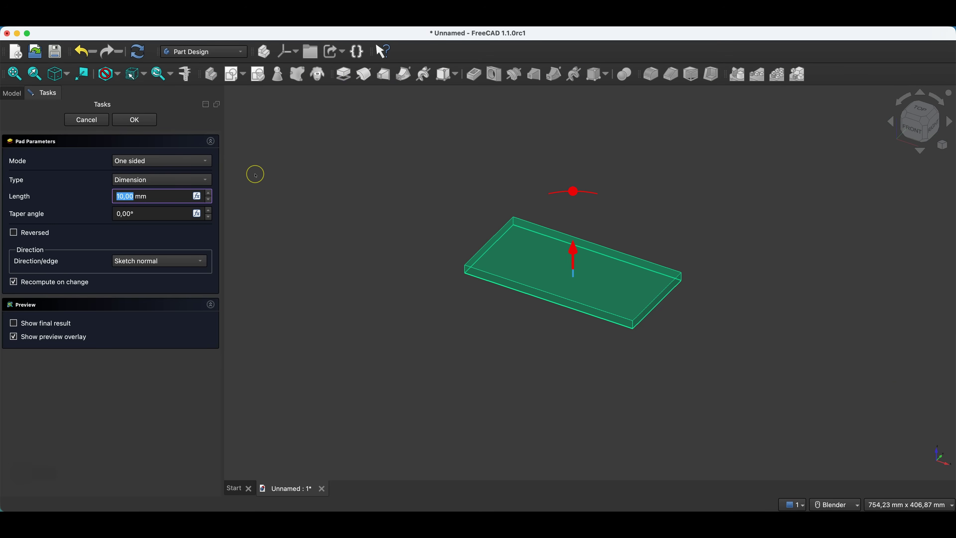
pyautogui.press('Return')
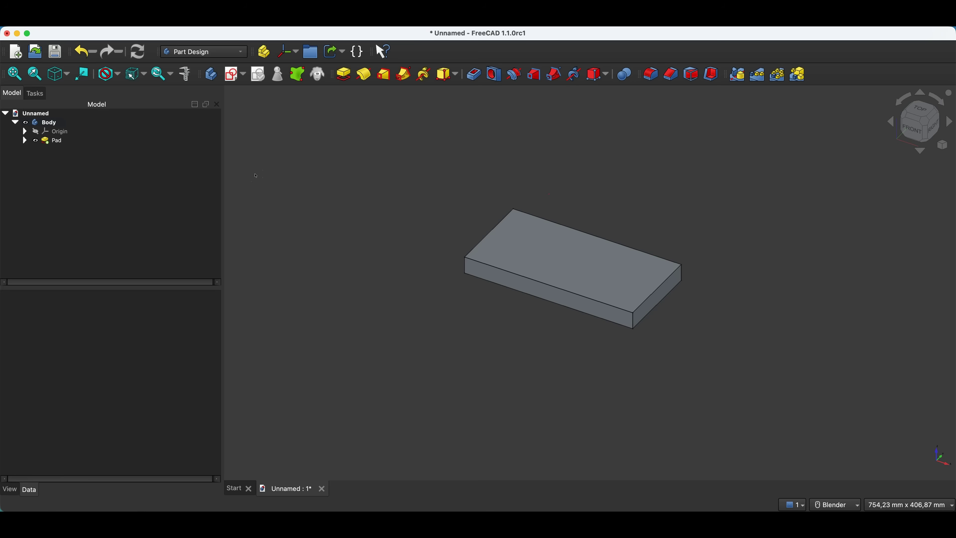
# Start a sketch on the plate's upper face and draw a 10 mm diameter circle near the origin corner.
pyautogui.click(493, 250)
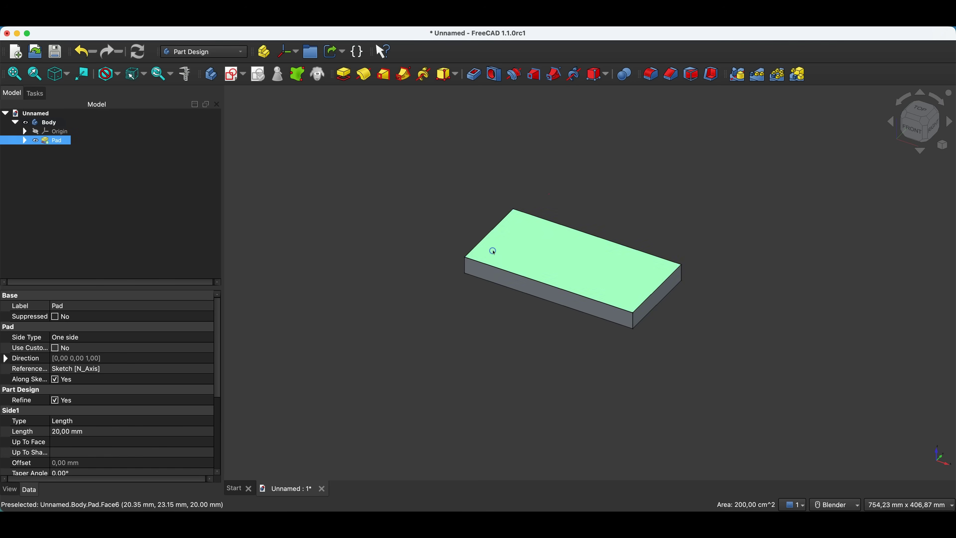
pyautogui.click(237, 80)
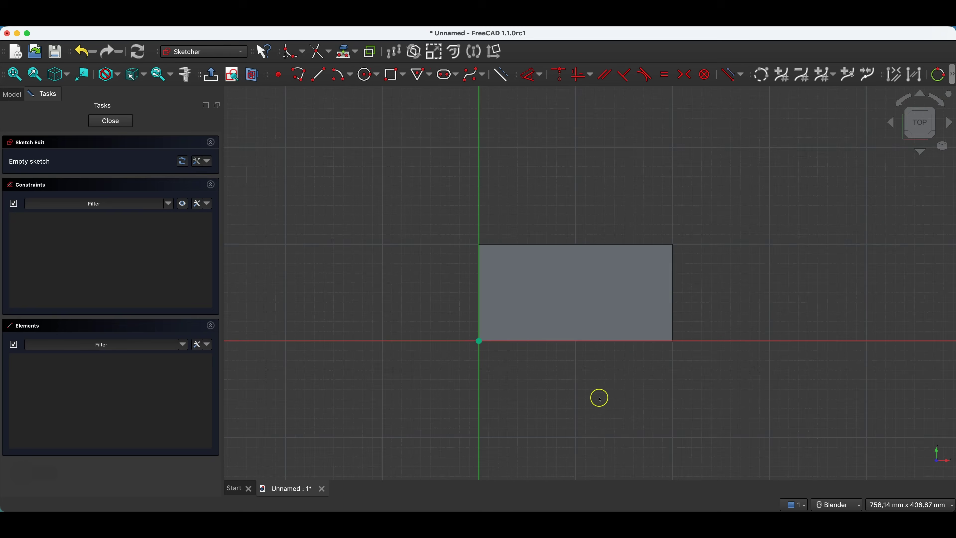
pyautogui.click(368, 74)
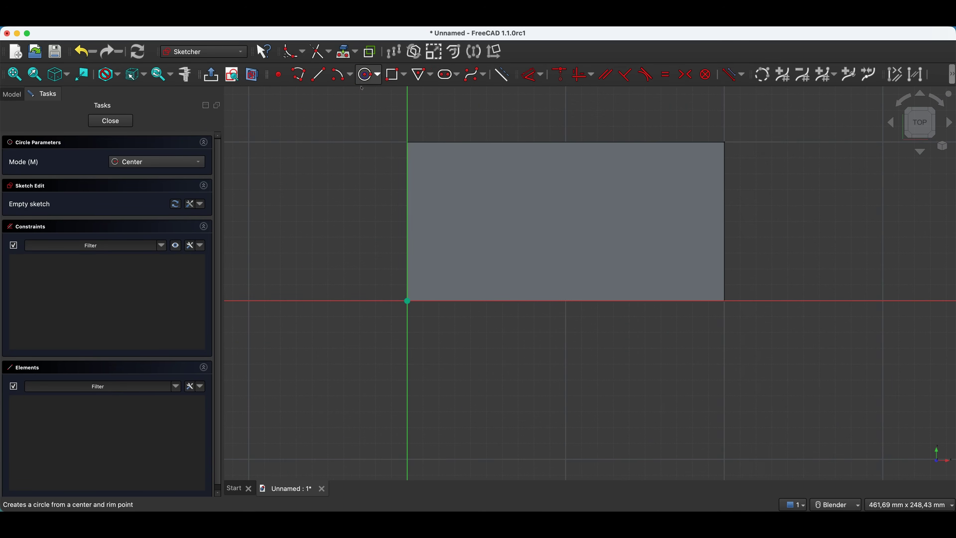
pyautogui.click(427, 277)
pyautogui.write('10')
pyautogui.press('Return')
pyautogui.scroll(5, 426, 286)
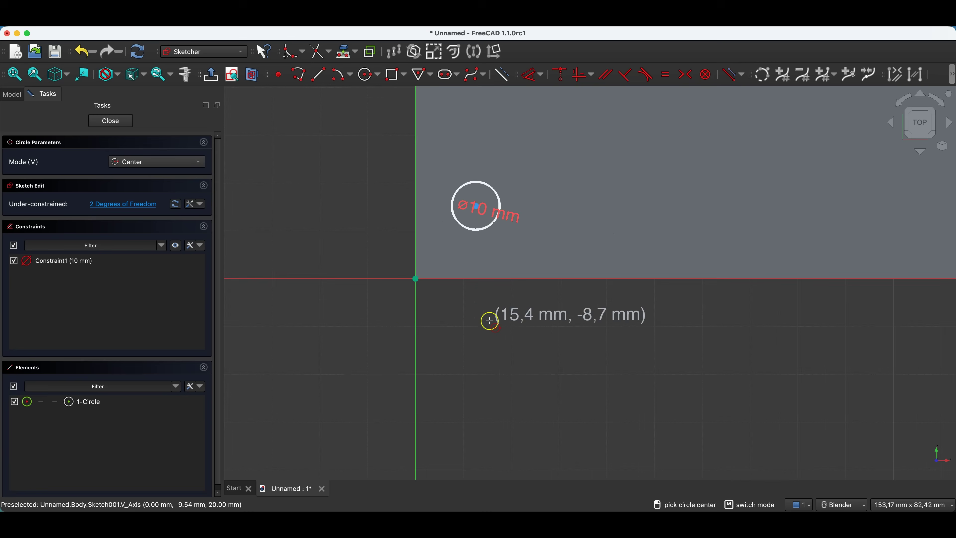
pyautogui.press('Escape')
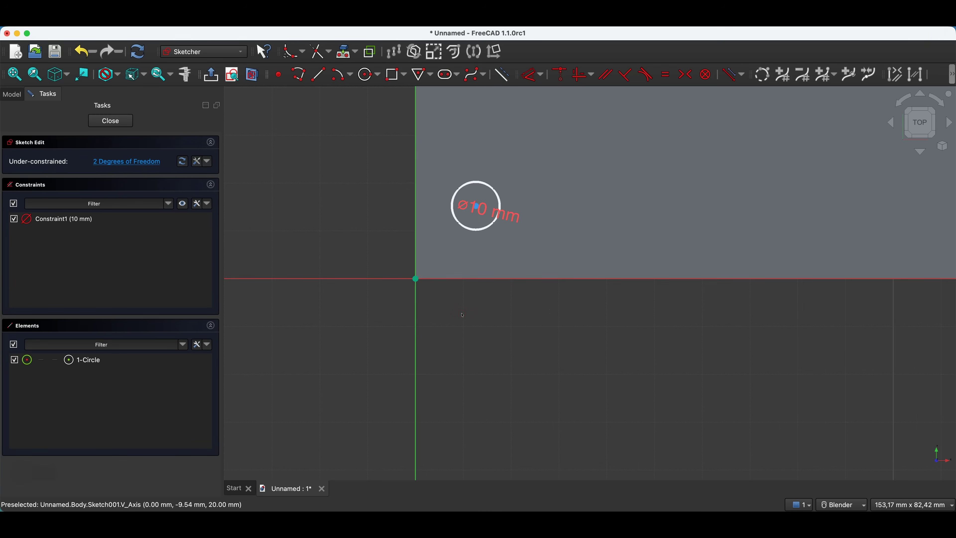
# Dimension the circle's centre 20 mm horizontally and 15 mm vertically from the origin.
pyautogui.press('d')
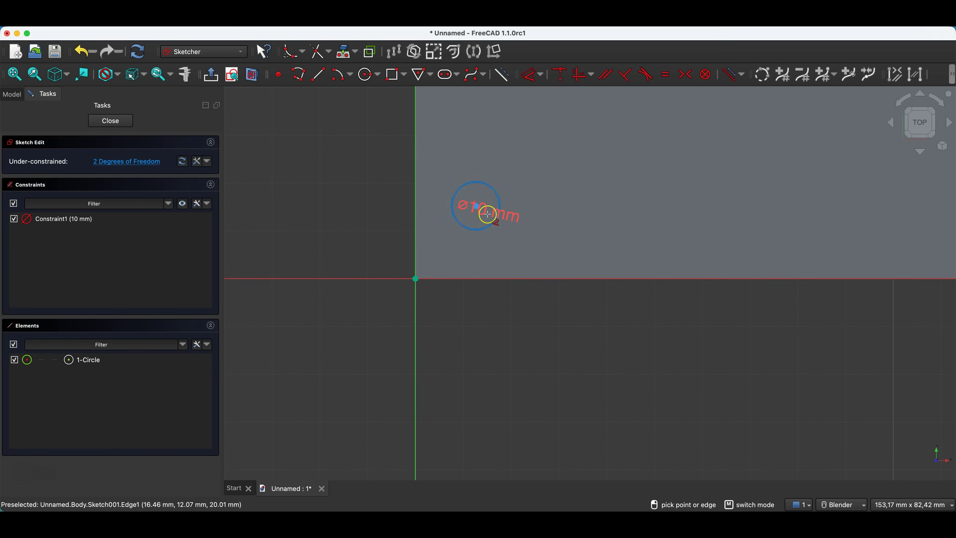
pyautogui.click(477, 206)
pyautogui.click(455, 279)
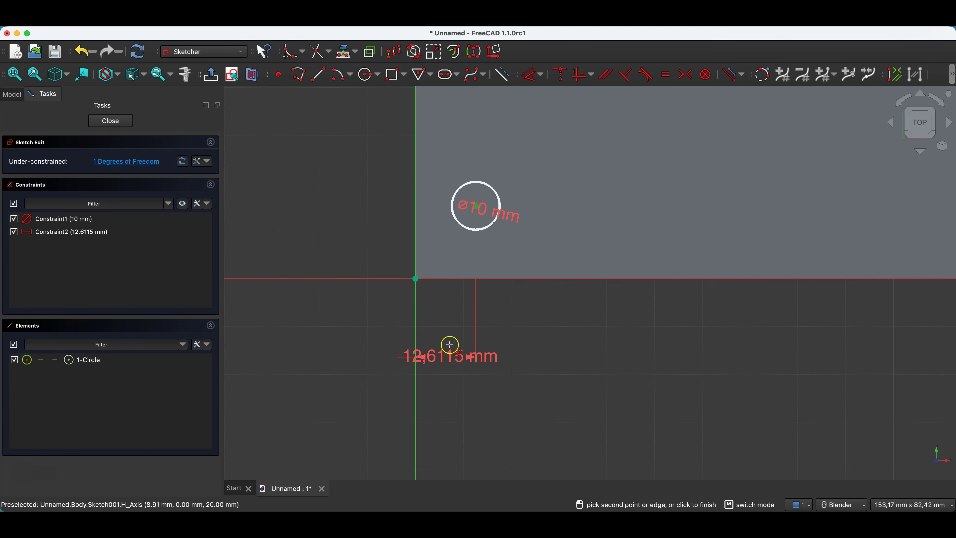
pyautogui.click(450, 344)
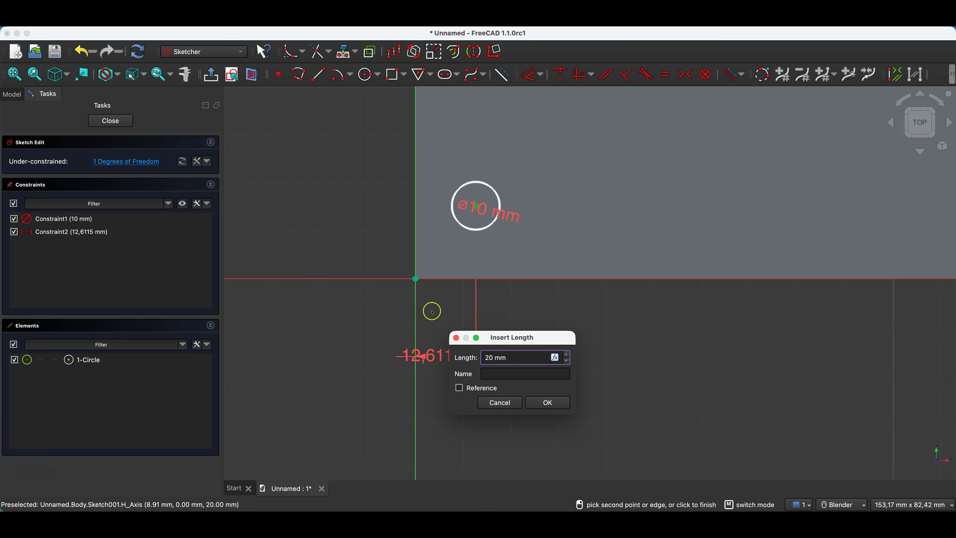
pyautogui.click(541, 404)
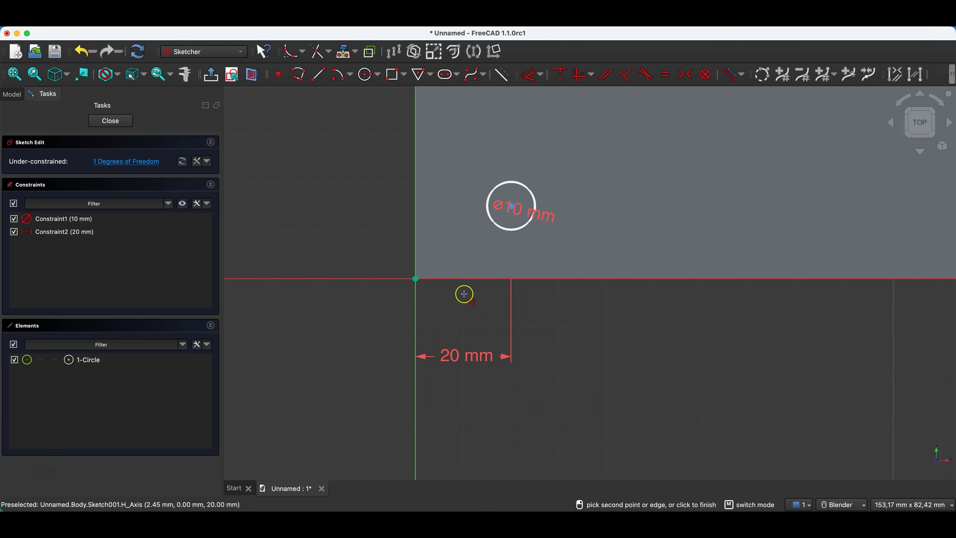
pyautogui.click(511, 206)
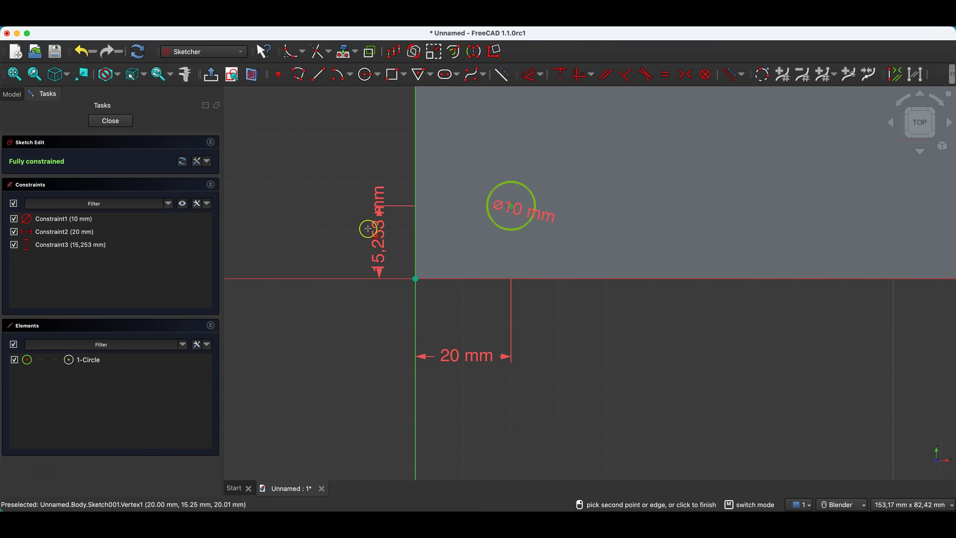
pyautogui.click(358, 235)
pyautogui.write('15')
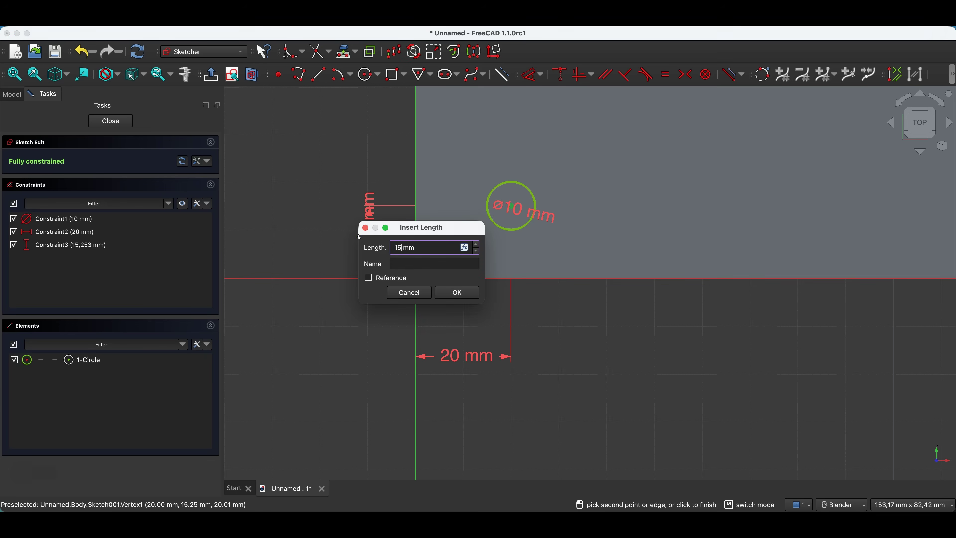
pyautogui.press('Return')
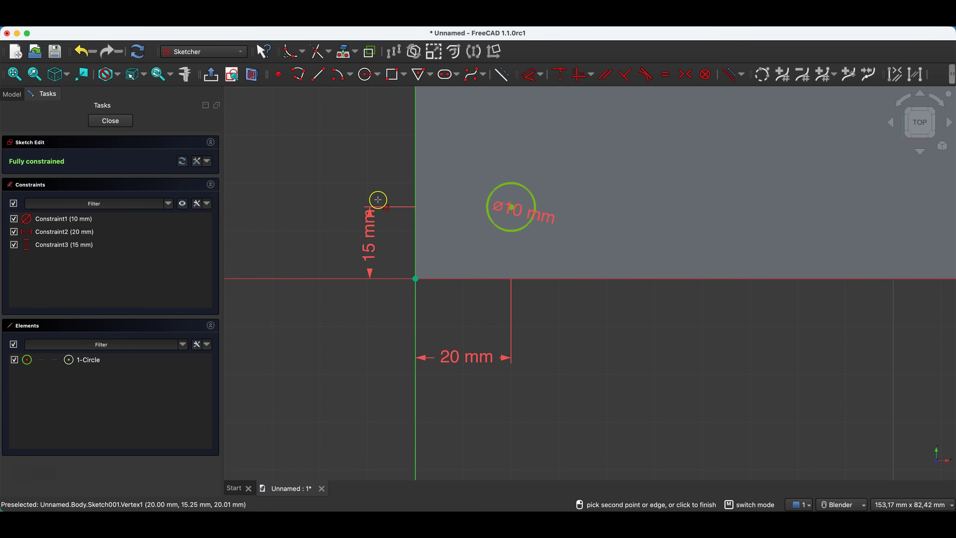
# Finish the circle sketch and cut it through the plate as a one-sided pocket of type To first.
pyautogui.click(110, 121)
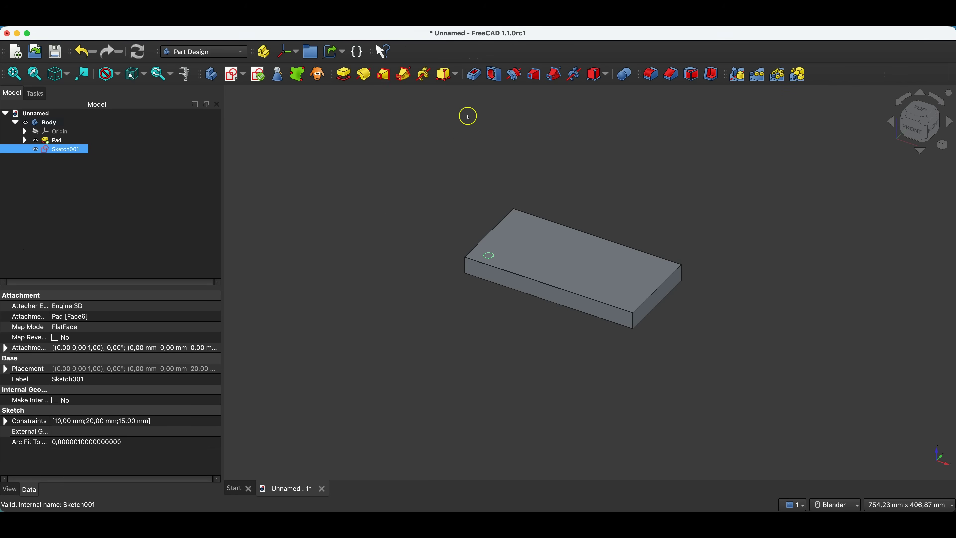
pyautogui.click(473, 74)
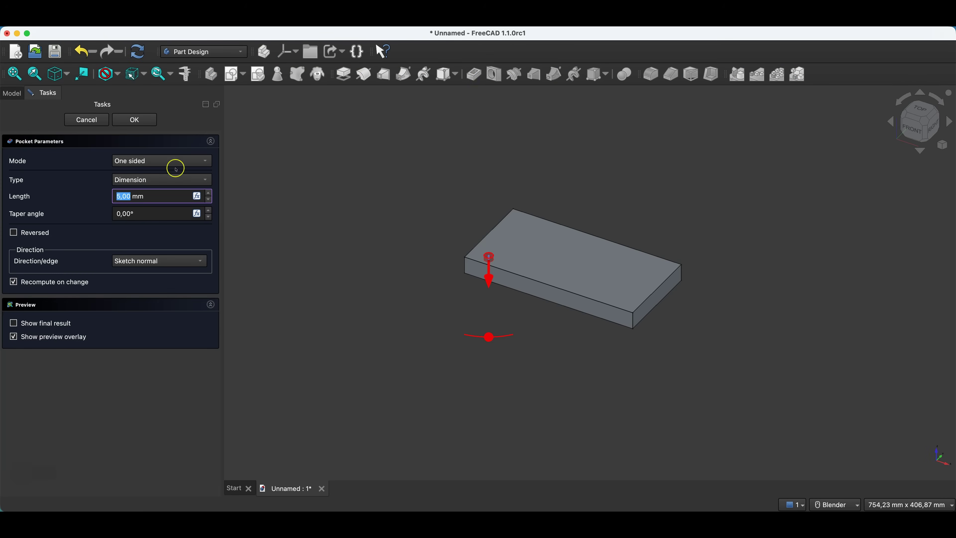
pyautogui.click(149, 180)
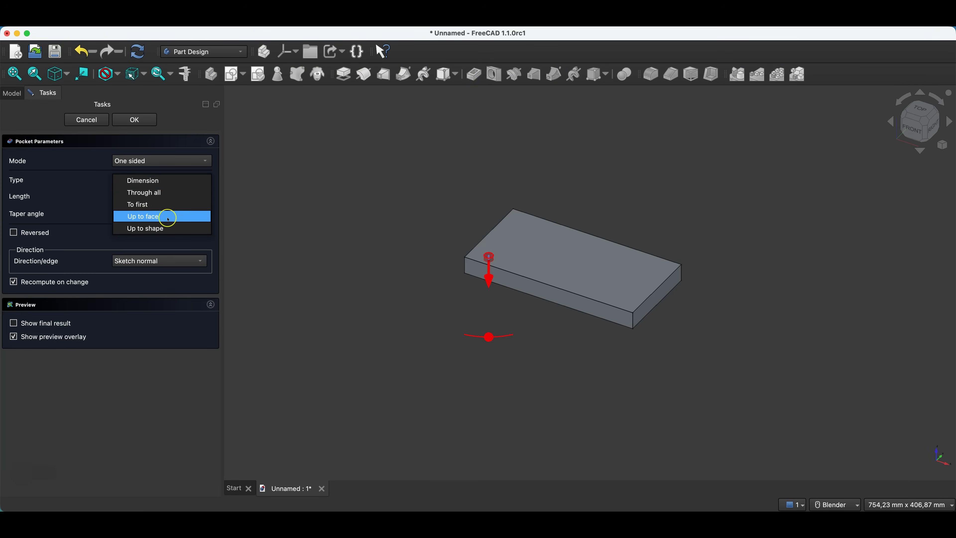
pyautogui.click(143, 206)
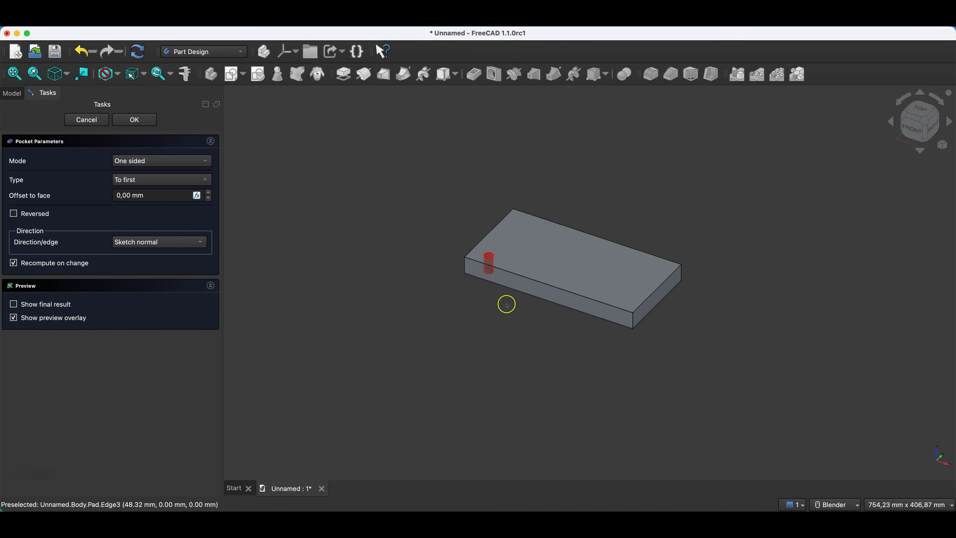
pyautogui.click(135, 119)
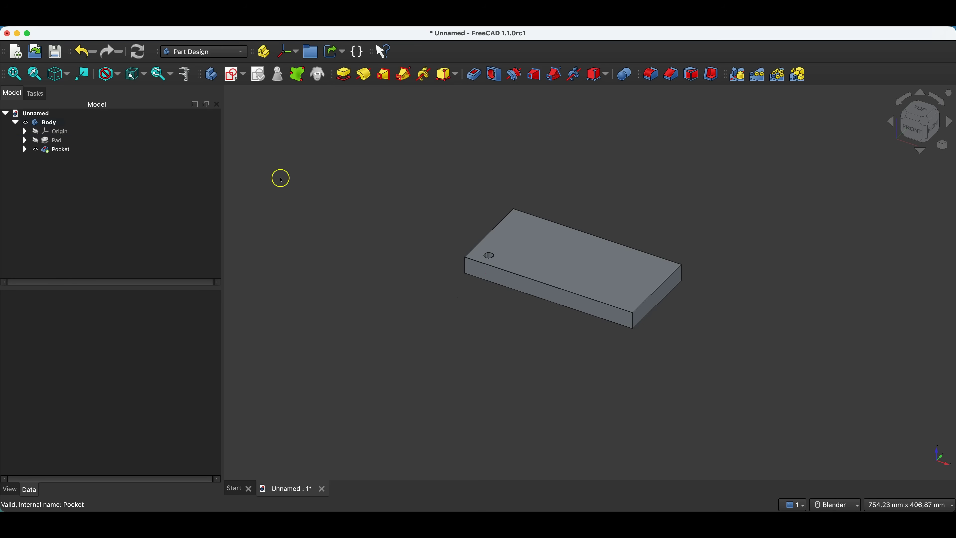
# Start a new sketch on the plate's upper face and project the hole's edge as external geometry.
pyautogui.click(514, 240)
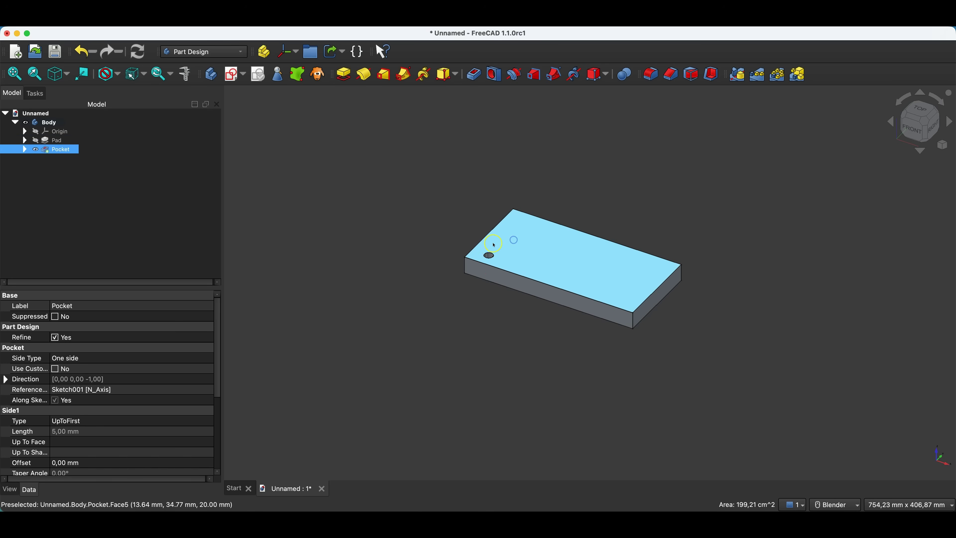
pyautogui.click(231, 76)
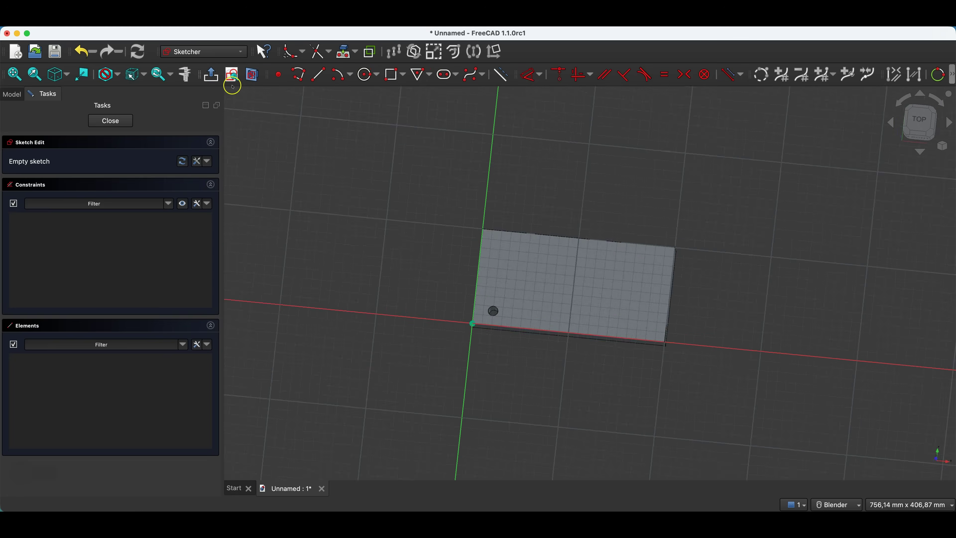
pyautogui.click(339, 54)
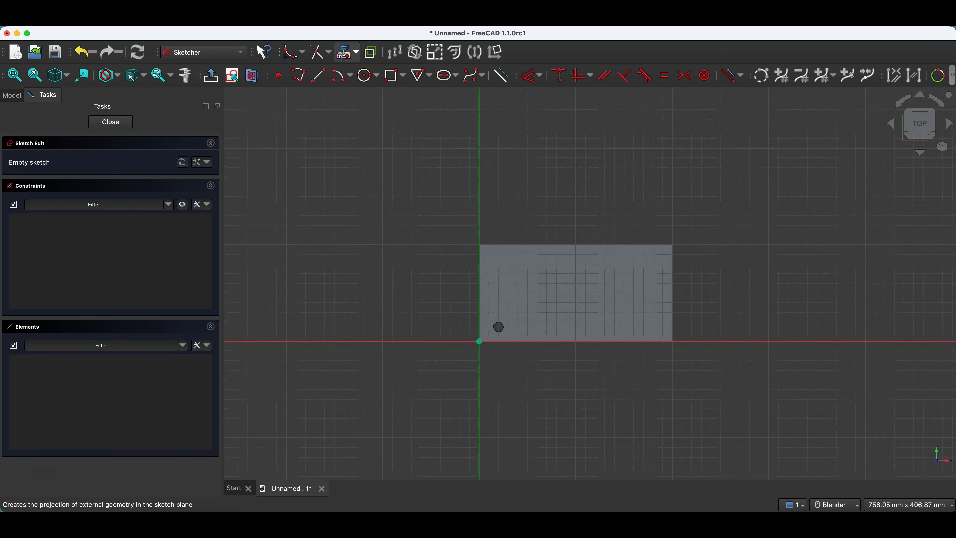
pyautogui.click(499, 326)
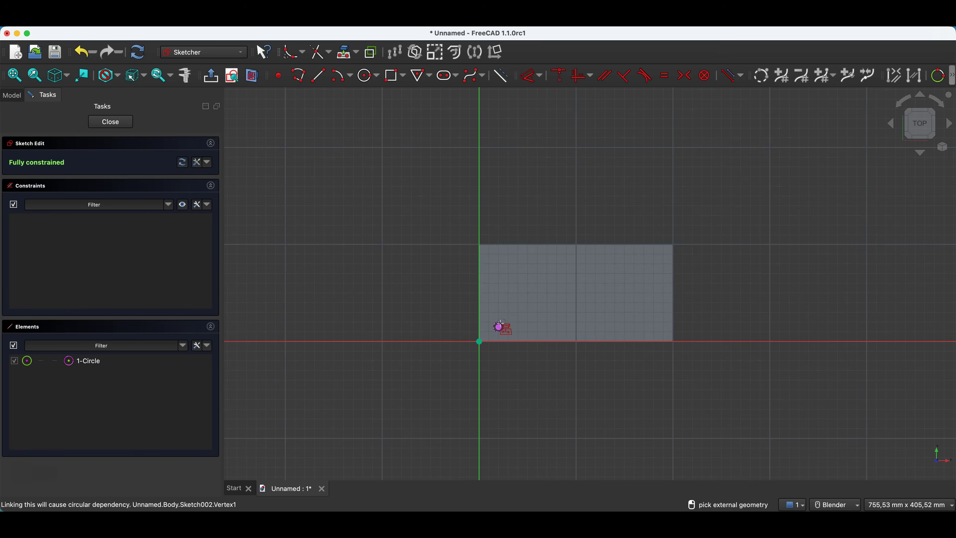
# Draw a 15 mm diameter circle centred on the projected hole and finish the sketch.
pyautogui.scroll(5, 501, 327)
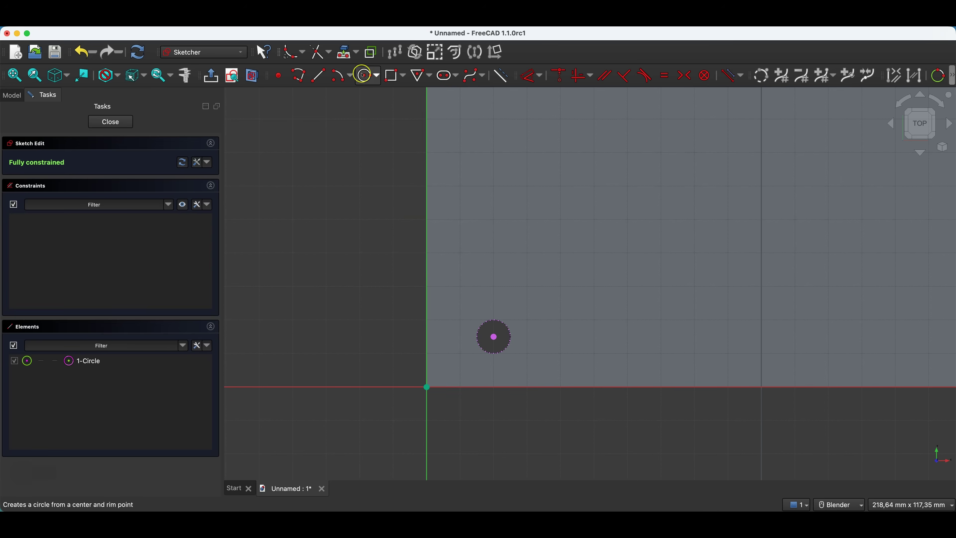
pyautogui.click(365, 75)
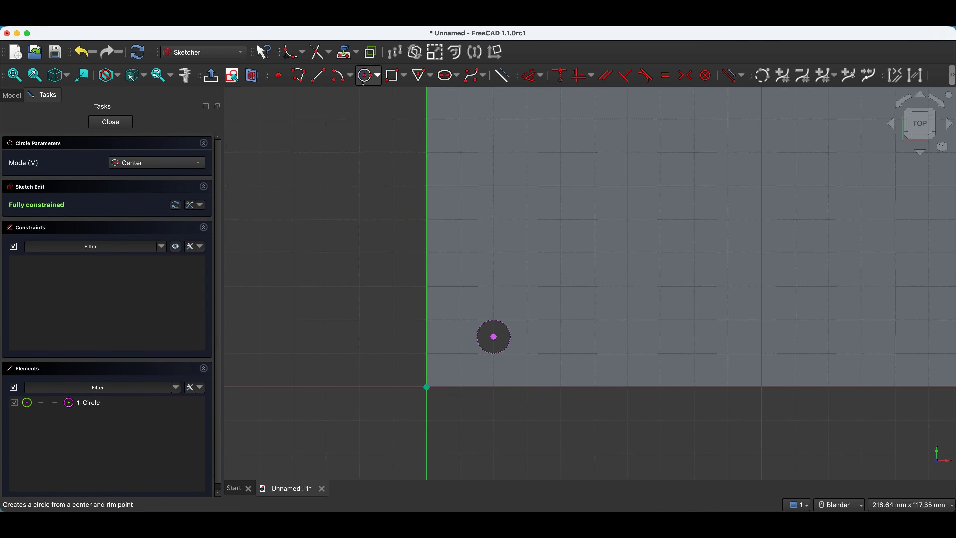
pyautogui.click(493, 337)
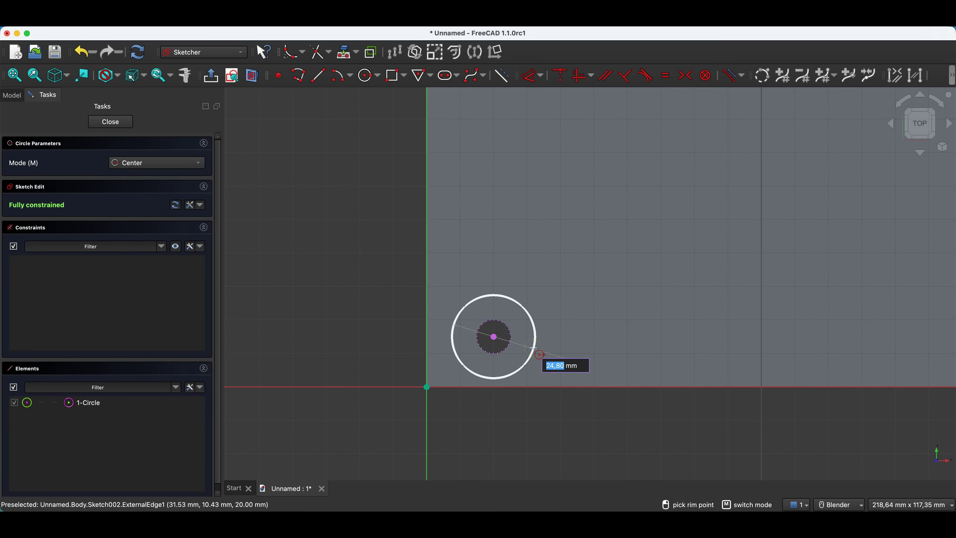
pyautogui.write('15')
pyautogui.press('Return')
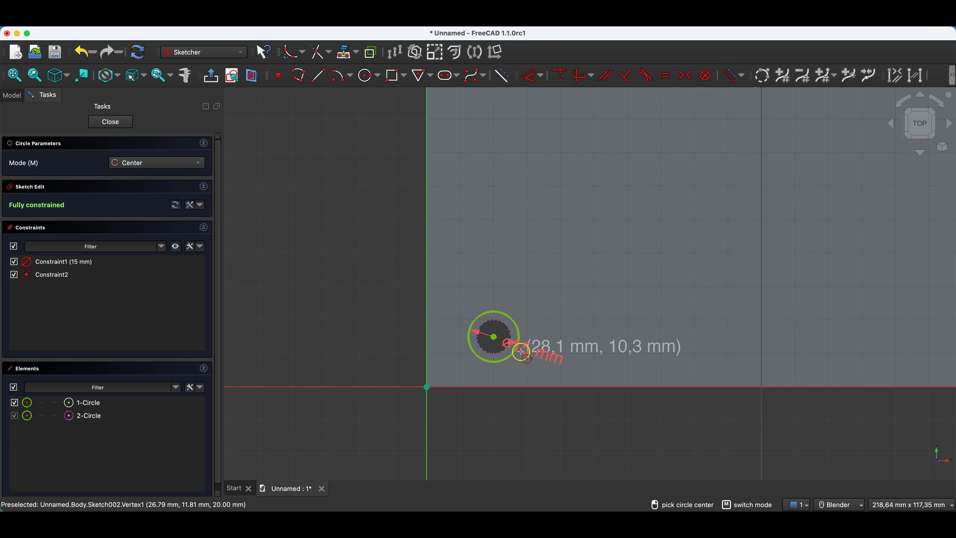
pyautogui.click(115, 126)
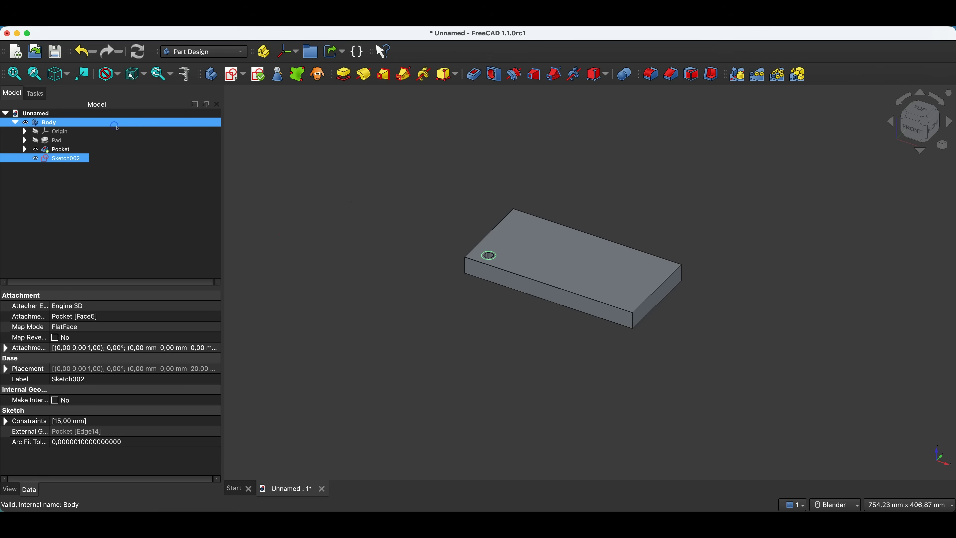
# Cut the 15 mm circle into the plate as a one-sided pocket of type Dimension, 5 mm deep.
pyautogui.click(474, 78)
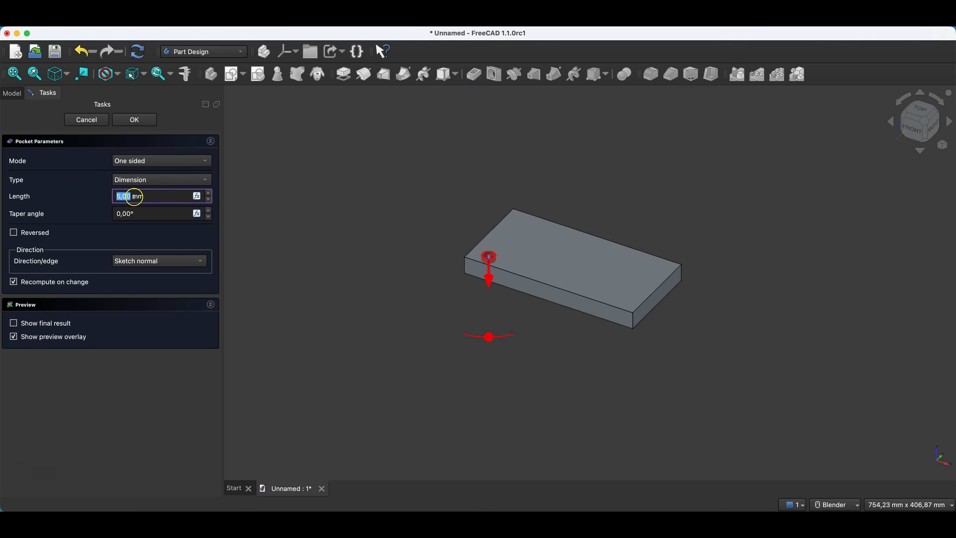
pyautogui.click(137, 120)
pyautogui.moveTo(546, 398); pyautogui.dragTo(560, 408, button='middle')
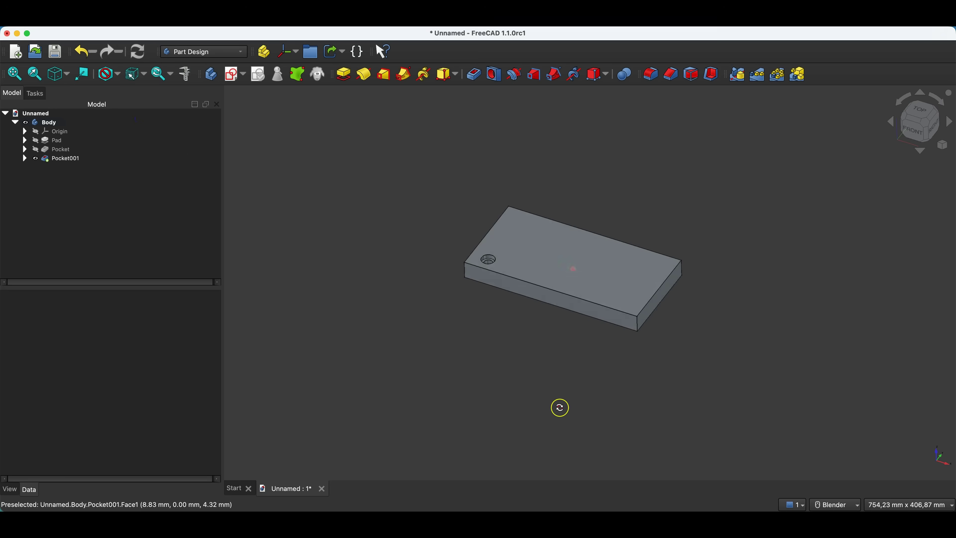
pyautogui.scroll(3, 599, 296)
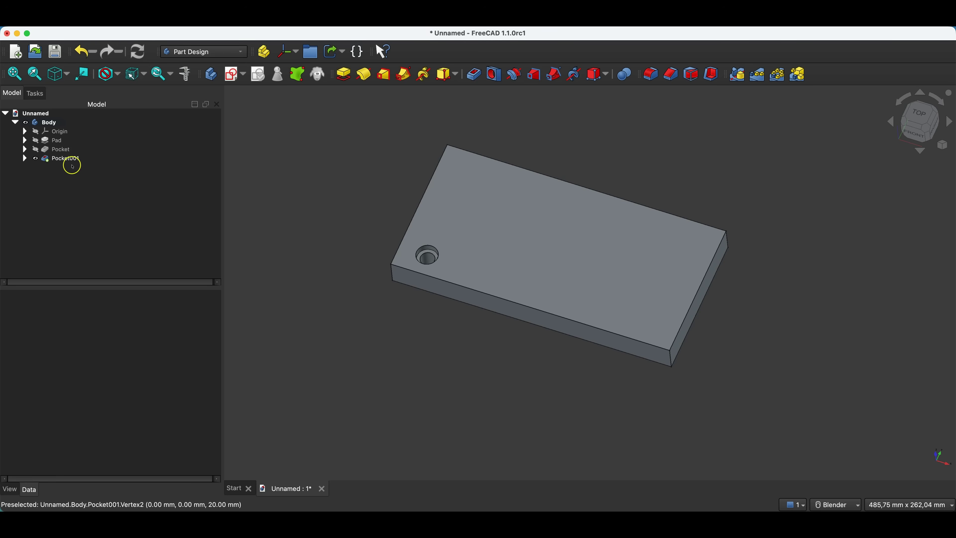
# Start a linear pattern of both pockets and set it to 10 occurrences.
pyautogui.click(66, 151)
pyautogui.click(66, 158)
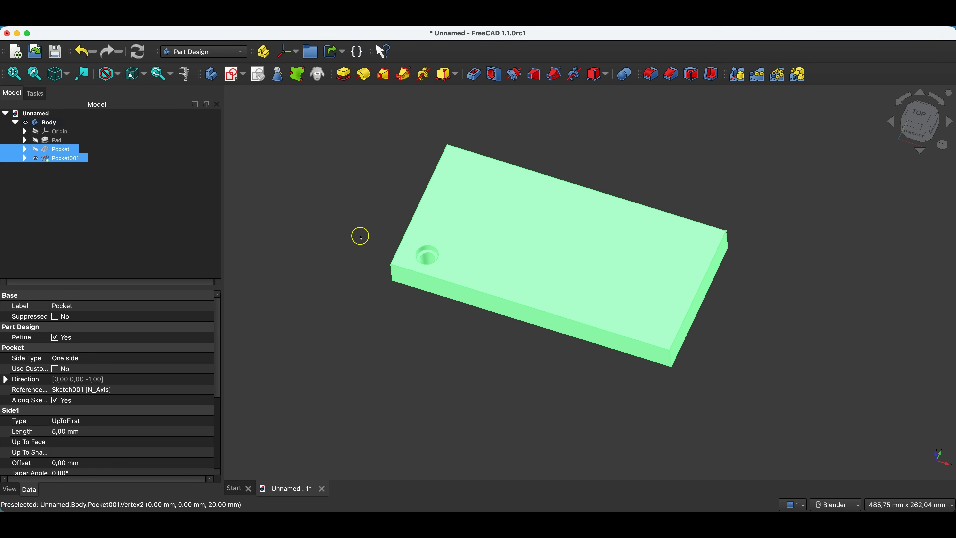
pyautogui.click(758, 79)
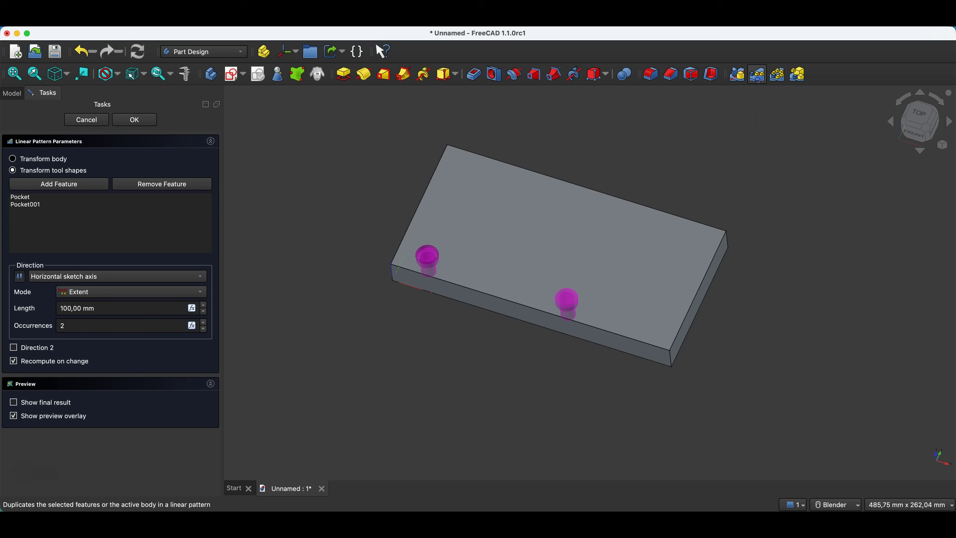
pyautogui.doubleClick(63, 325)
pyautogui.write('10')
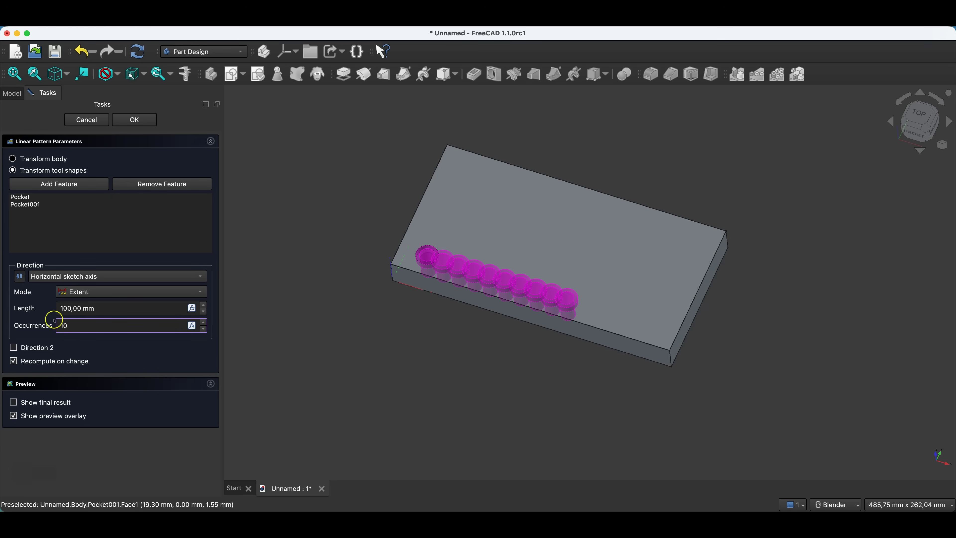
# Set the linear pattern's direction to the Base X-axis.
pyautogui.click(37, 274)
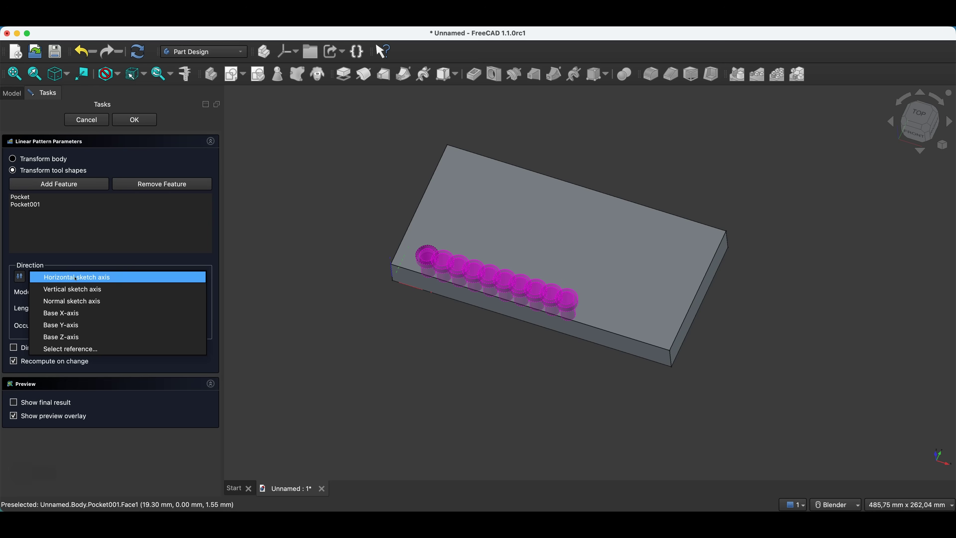
pyautogui.click(74, 308)
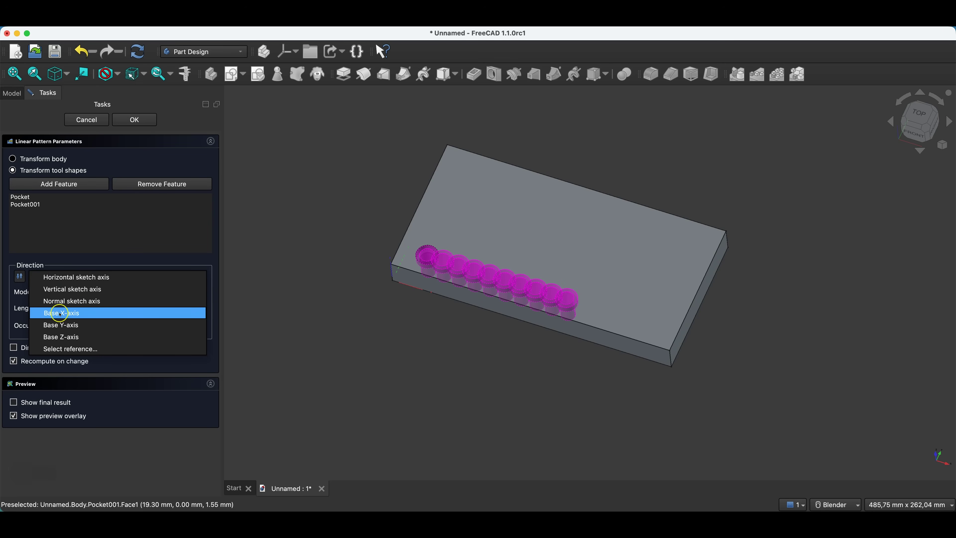
pyautogui.click(59, 313)
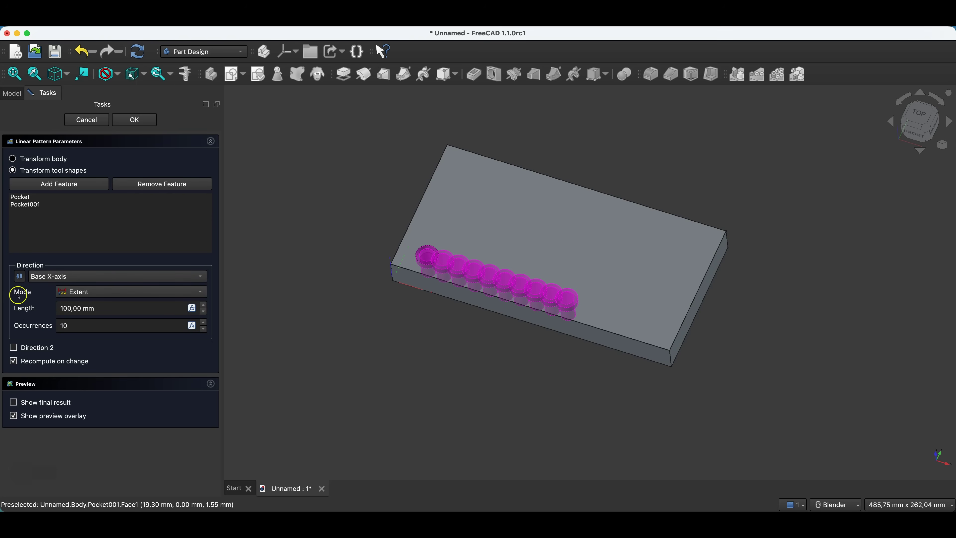
# Switch the pattern to Spacing mode with a spacing of 17.11 mm, and return it to Extent mode.
pyautogui.click(125, 292)
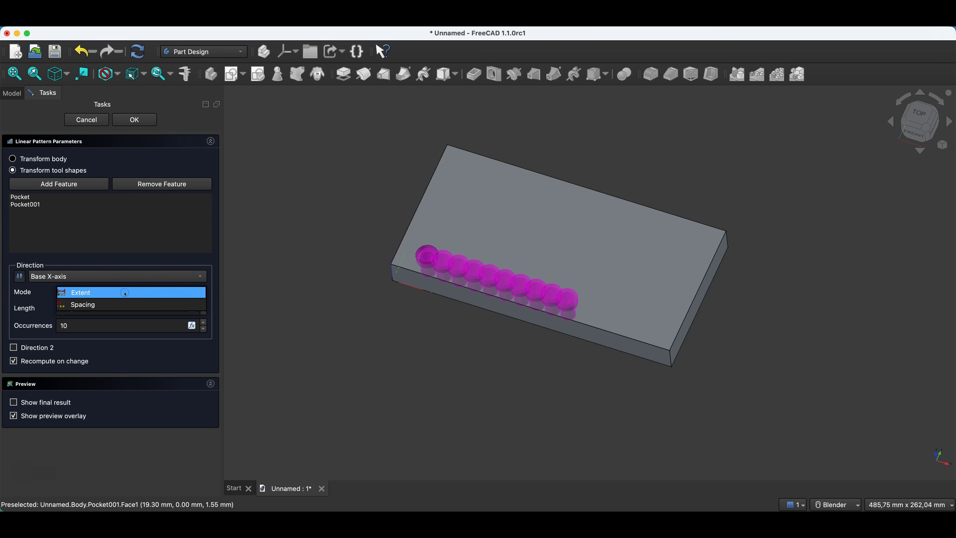
pyautogui.click(87, 304)
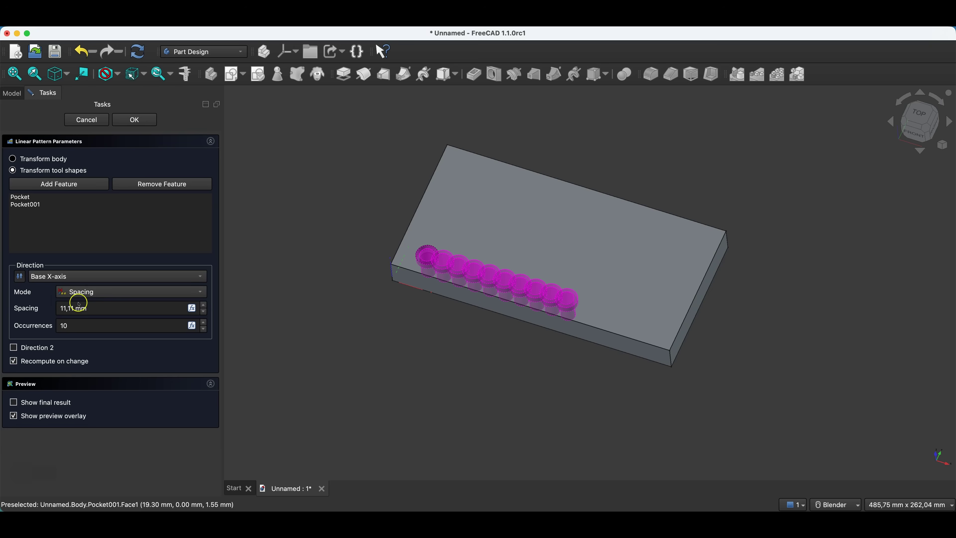
pyautogui.click(203, 305)
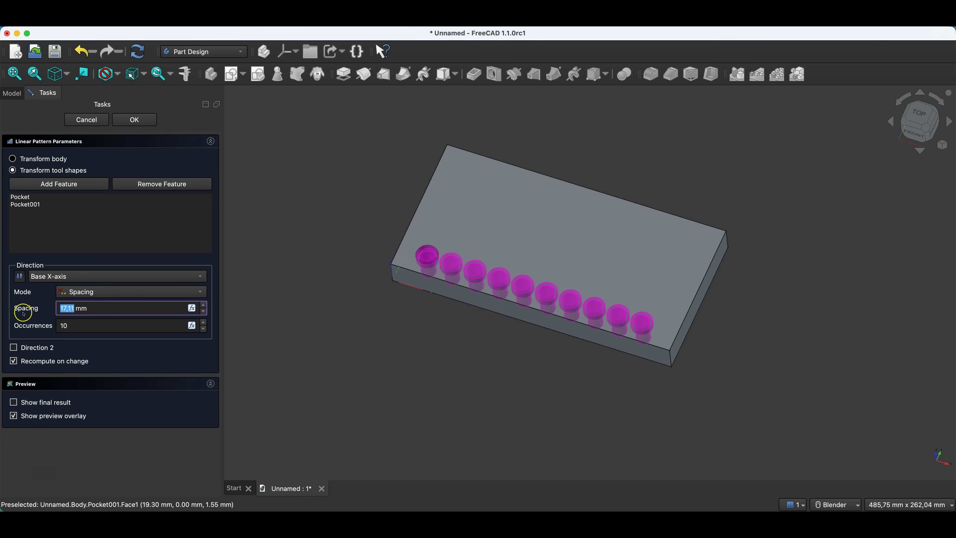
pyautogui.click(81, 293)
pyautogui.click(85, 282)
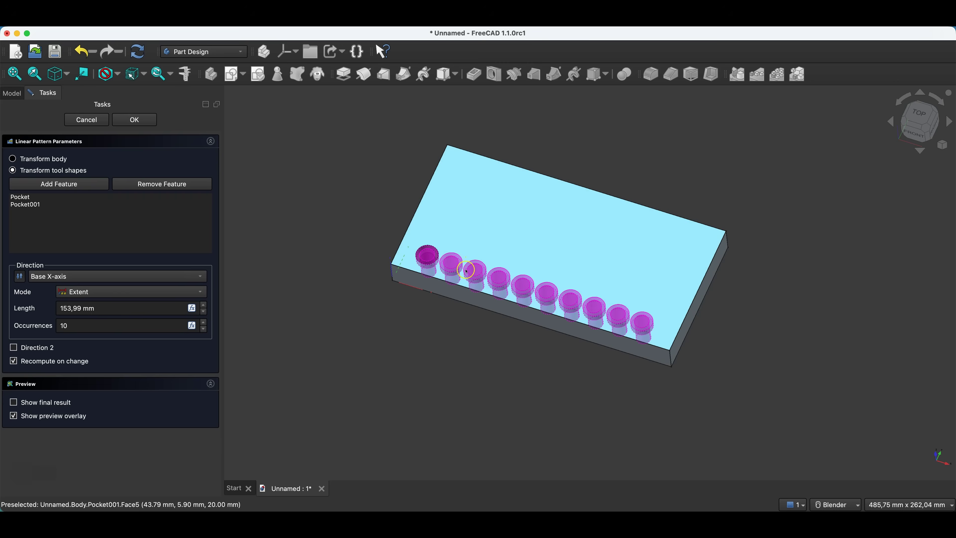
# Set the linear pattern to Spacing mode with 15 mm between occurrences.
pyautogui.click(107, 292)
pyautogui.click(105, 306)
pyautogui.doubleClick(100, 310)
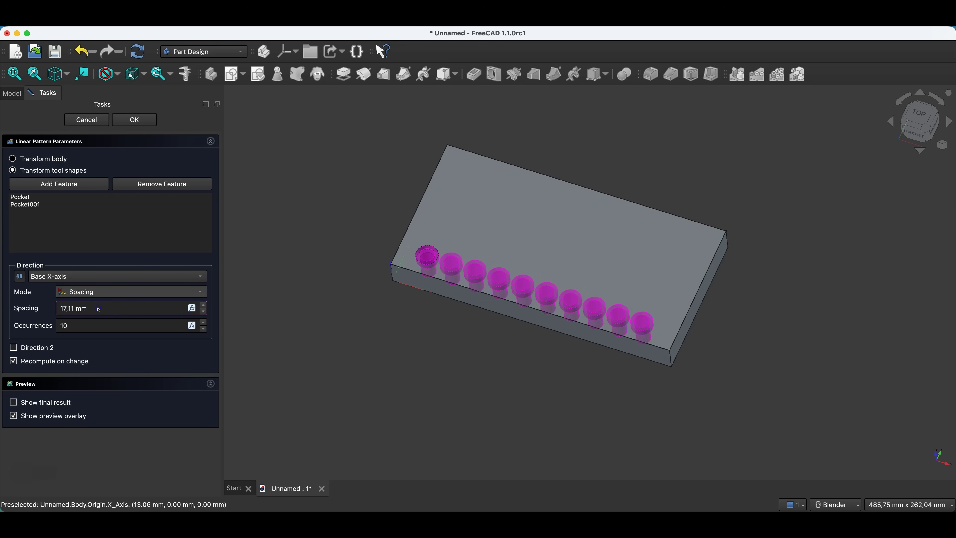
pyautogui.moveTo(78, 309); pyautogui.dragTo(65, 308)
pyautogui.press('Return')
pyautogui.click(318, 270)
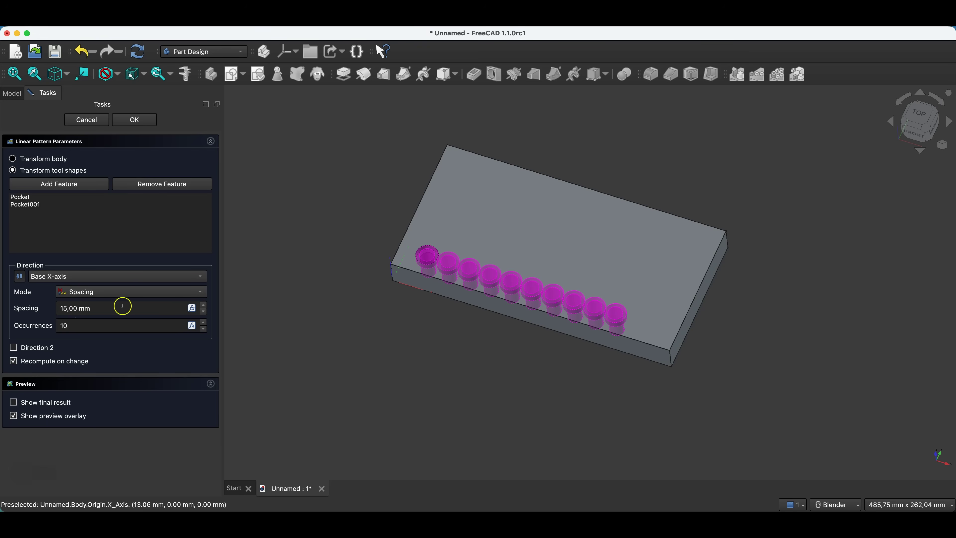
# Set the linear pattern to Extent mode with a length of 160 mm and apply it.
pyautogui.click(122, 293)
pyautogui.click(94, 281)
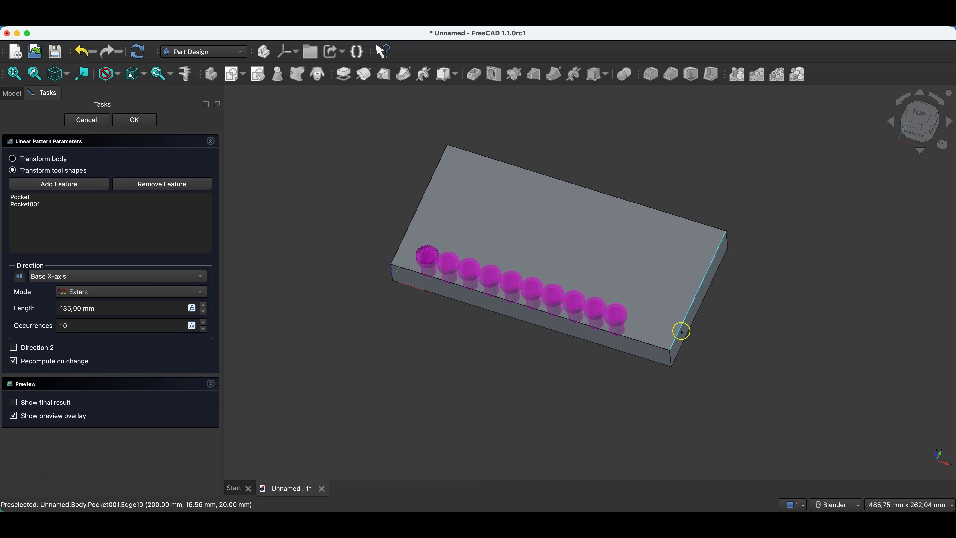
pyautogui.click(682, 339)
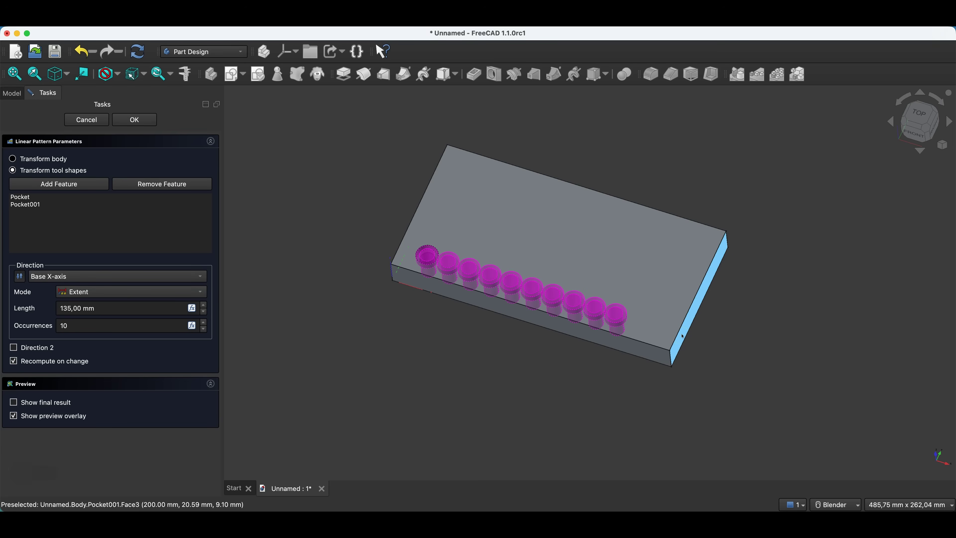
pyautogui.click(693, 345)
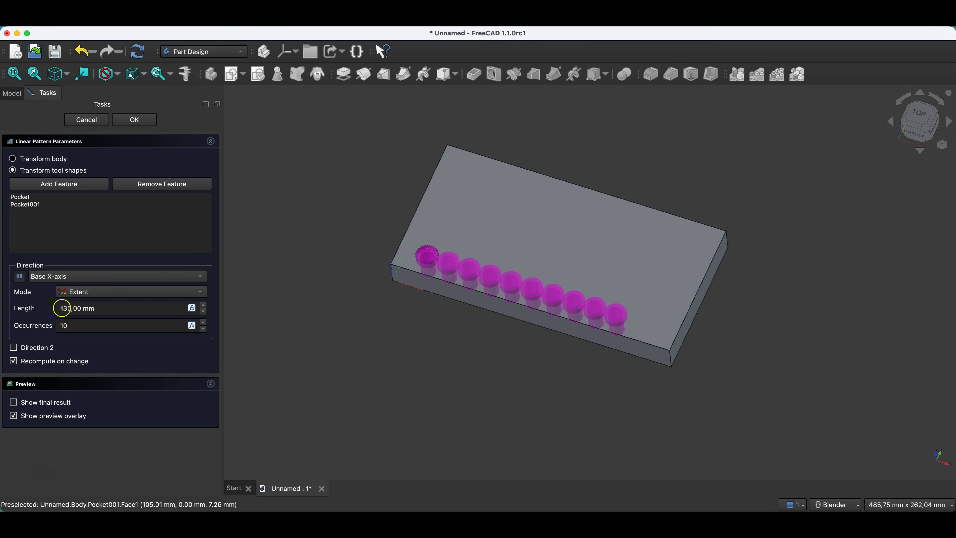
pyautogui.click(94, 310)
pyautogui.moveTo(97, 309); pyautogui.dragTo(28, 308)
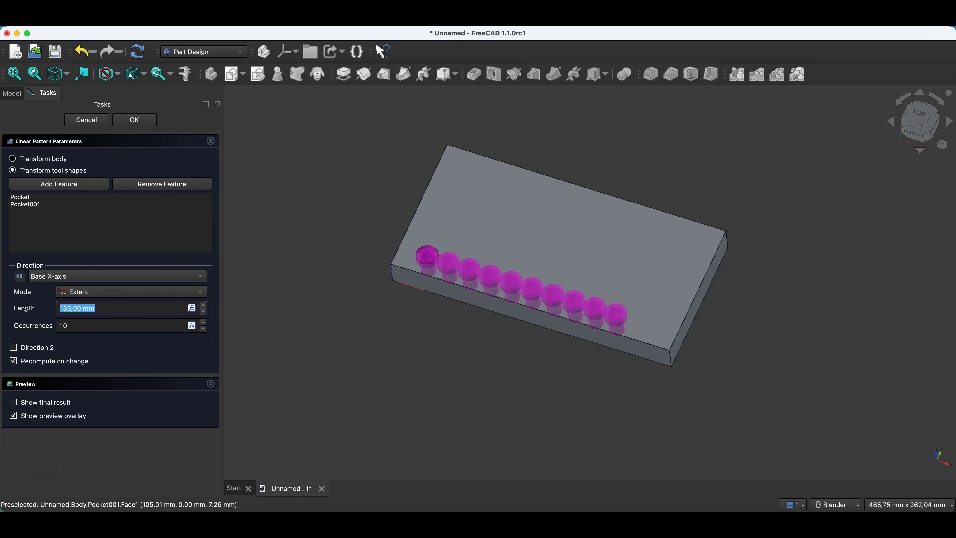
pyautogui.write('160')
pyautogui.click(43, 306)
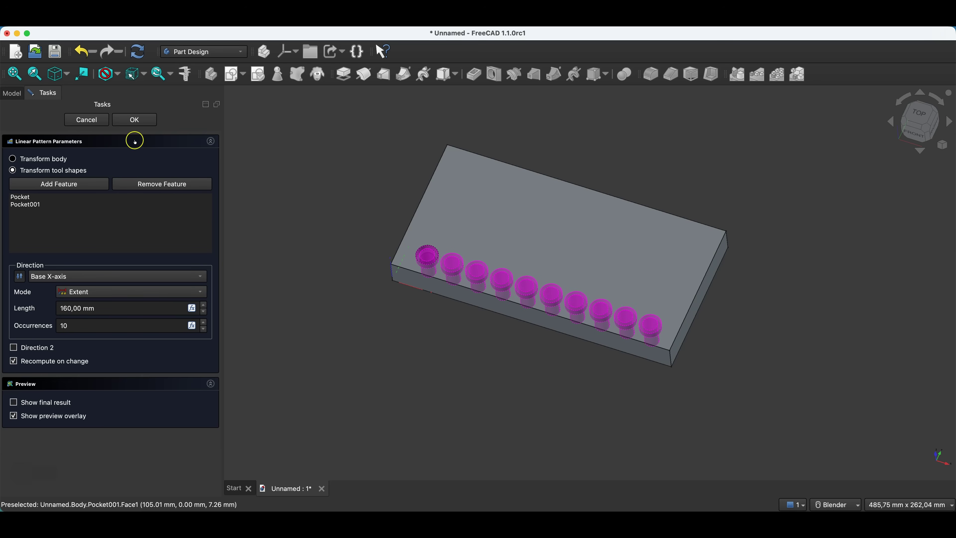
pyautogui.click(130, 120)
pyautogui.moveTo(455, 228); pyautogui.dragTo(514, 361, button='middle')
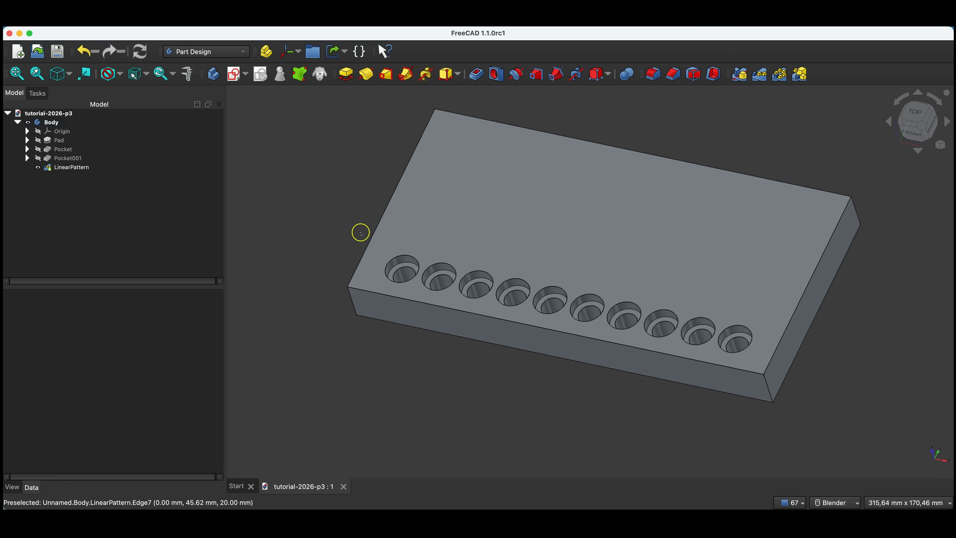
pyautogui.moveTo(360, 231); pyautogui.dragTo(386, 262, button='middle')
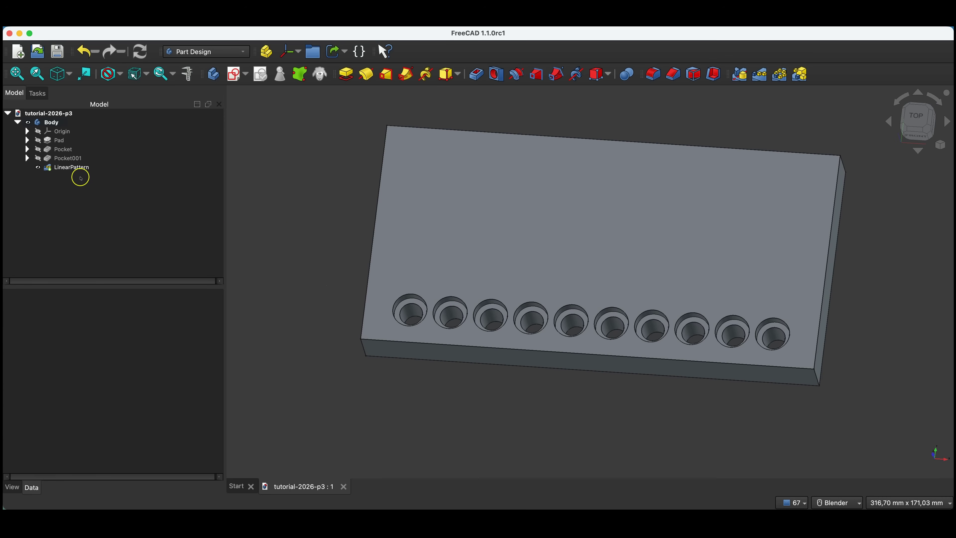
pyautogui.click(74, 170)
pyautogui.doubleClick(74, 168)
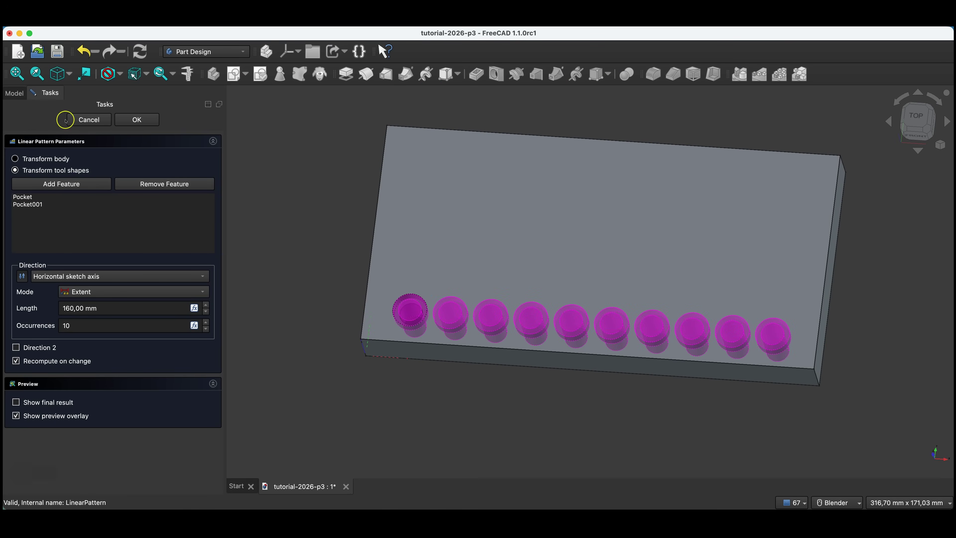
pyautogui.click(89, 119)
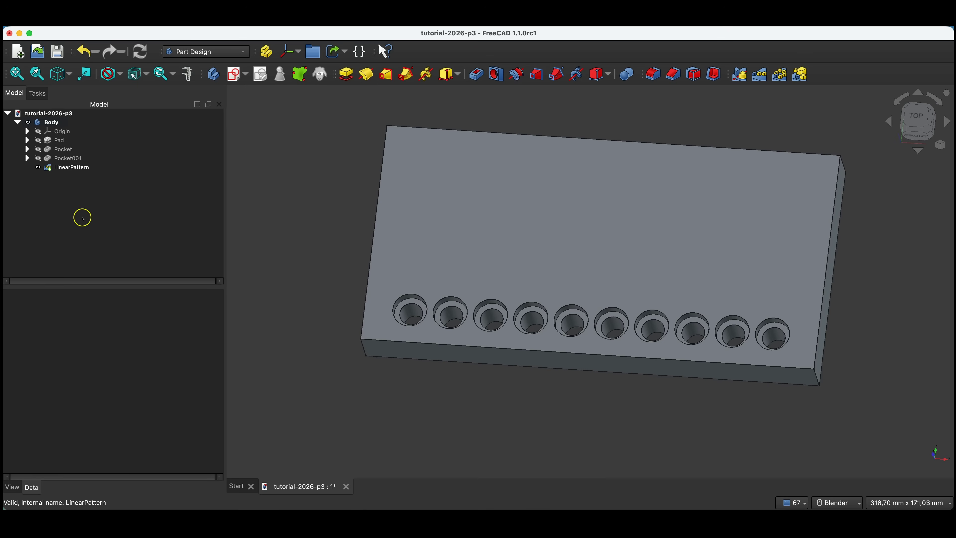
# Reopen the linear pattern for editing and enable a second direction along the vertical sketch axis with 4 occurrences.
pyautogui.click(66, 168)
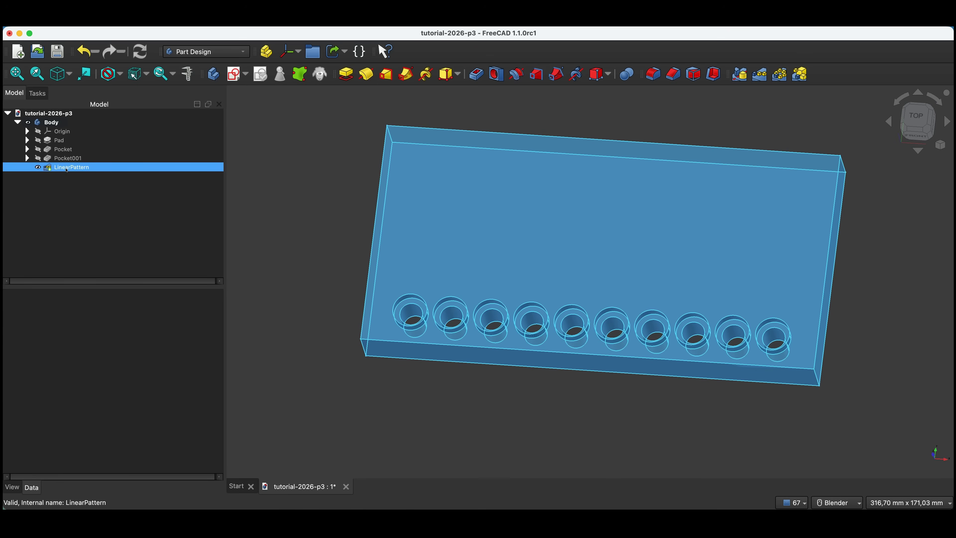
pyautogui.doubleClick(66, 168)
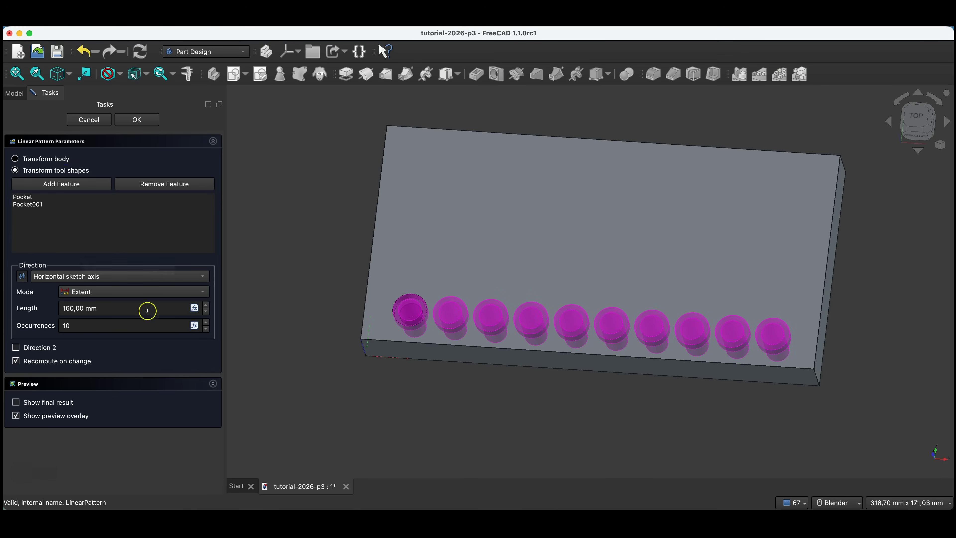
pyautogui.click(33, 349)
pyautogui.click(16, 347)
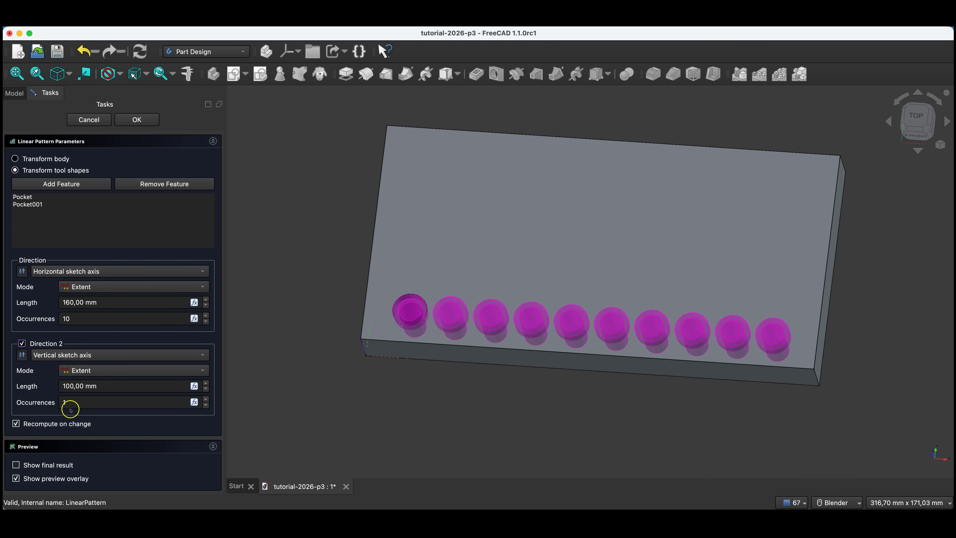
pyautogui.click(67, 401)
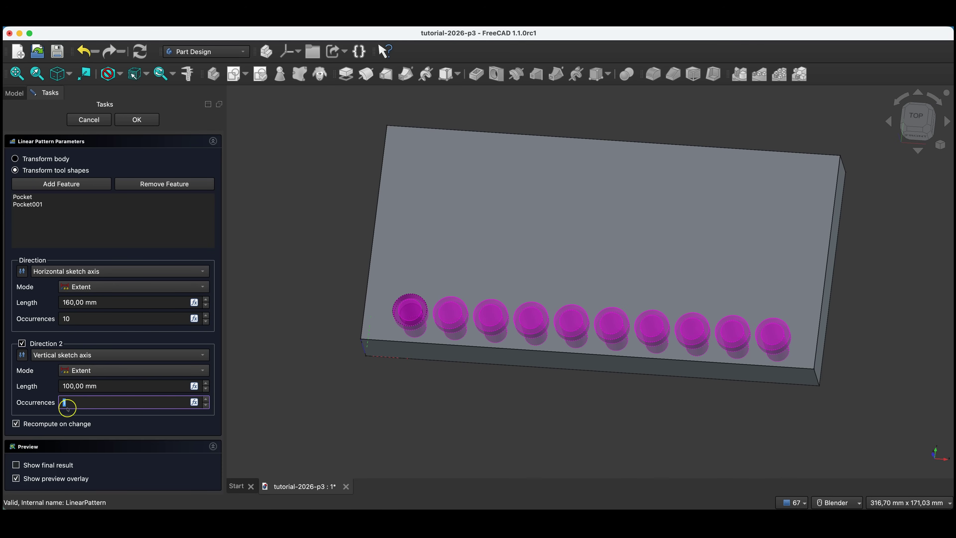
pyautogui.write('4')
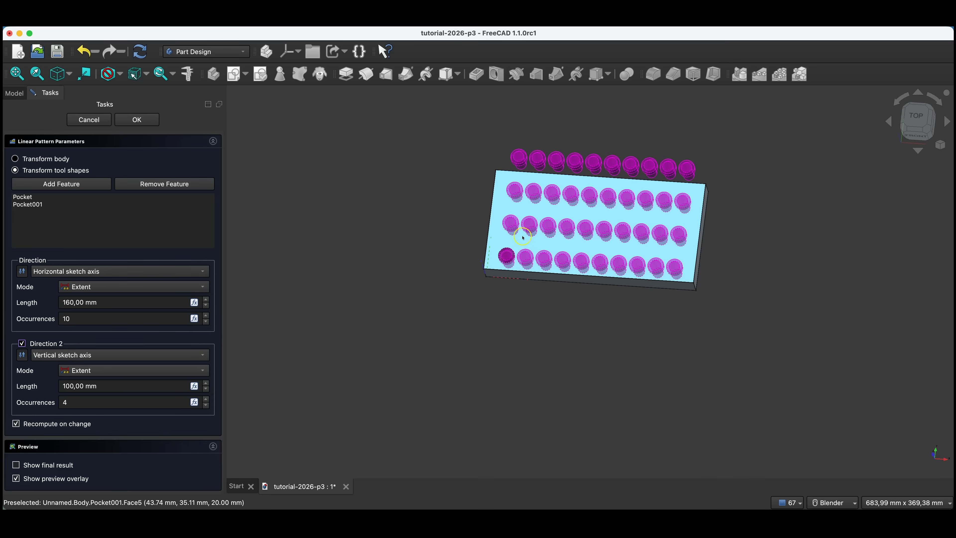
pyautogui.scroll(5, 505, 265)
pyautogui.scroll(-4, 504, 265)
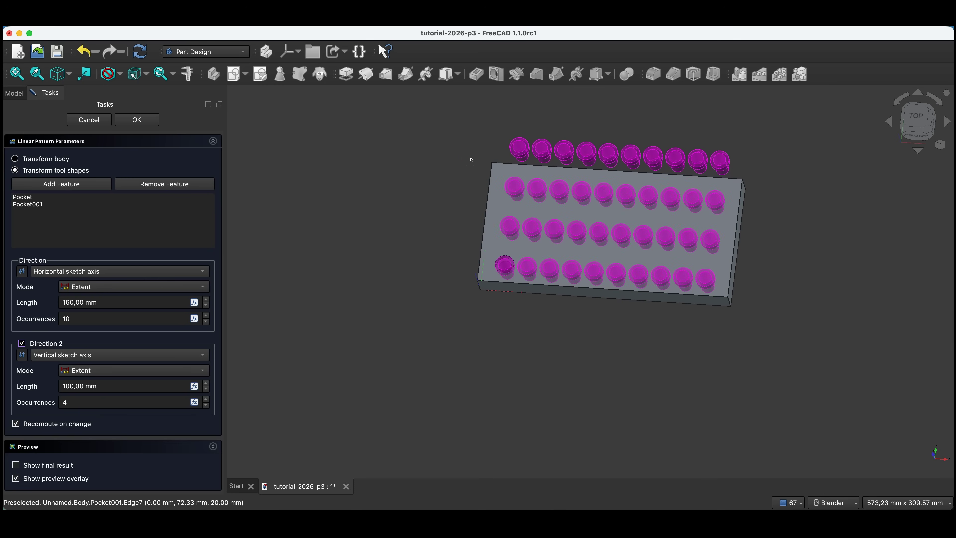
# Set the linear pattern's second direction to a length of 70 mm and apply the pattern.
pyautogui.moveTo(71, 386); pyautogui.dragTo(61, 386)
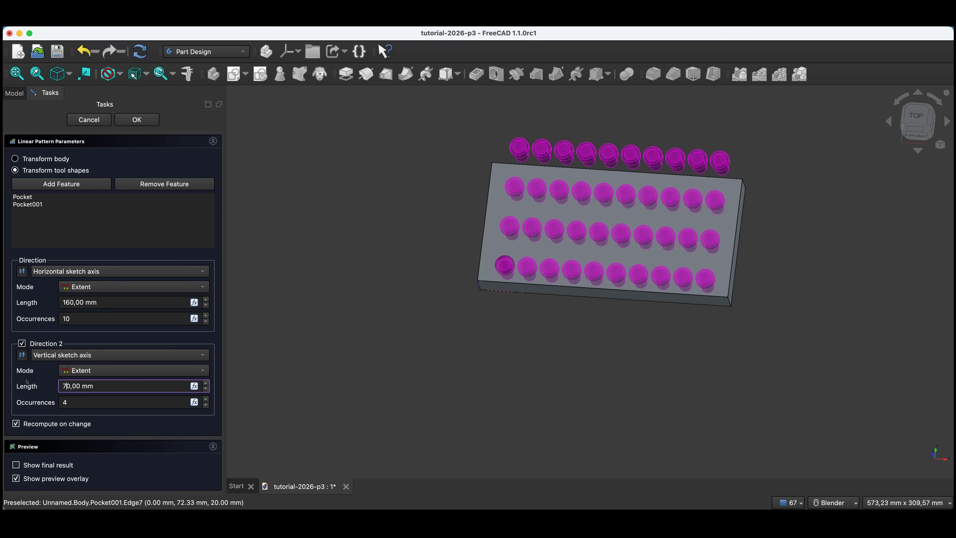
pyautogui.moveTo(23, 382); pyautogui.dragTo(52, 389)
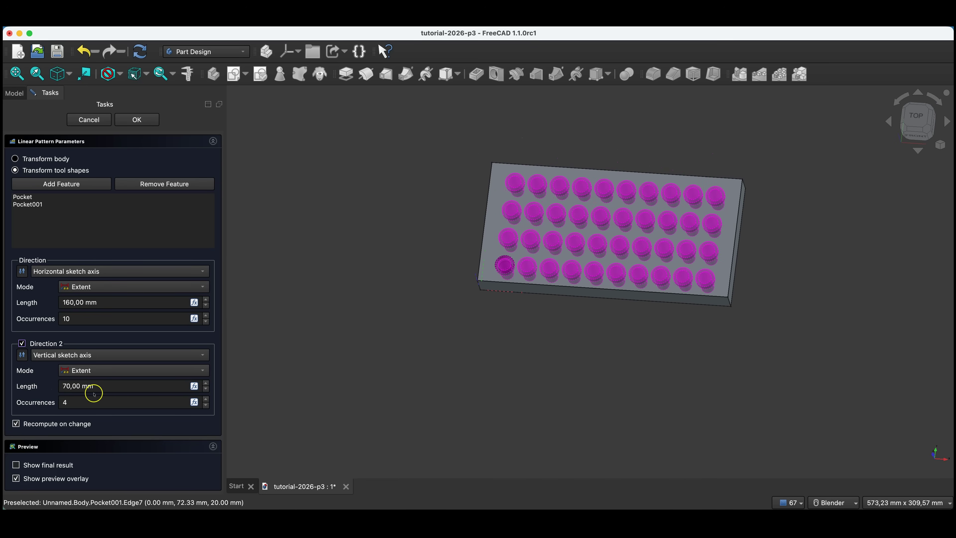
pyautogui.click(136, 120)
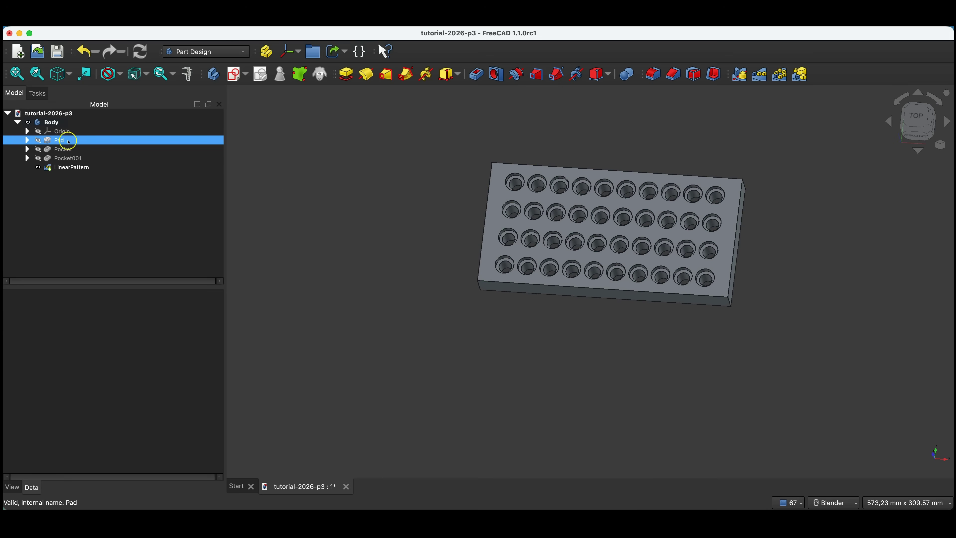
# Reveal the first pocket's sketch in the model tree and delete the linear pattern from the body.
pyautogui.click(27, 149)
pyautogui.click(83, 158)
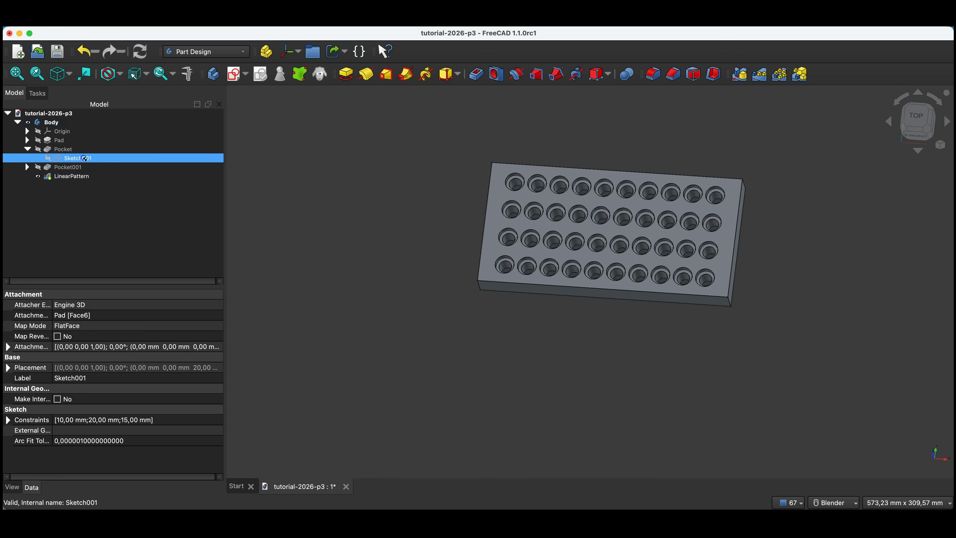
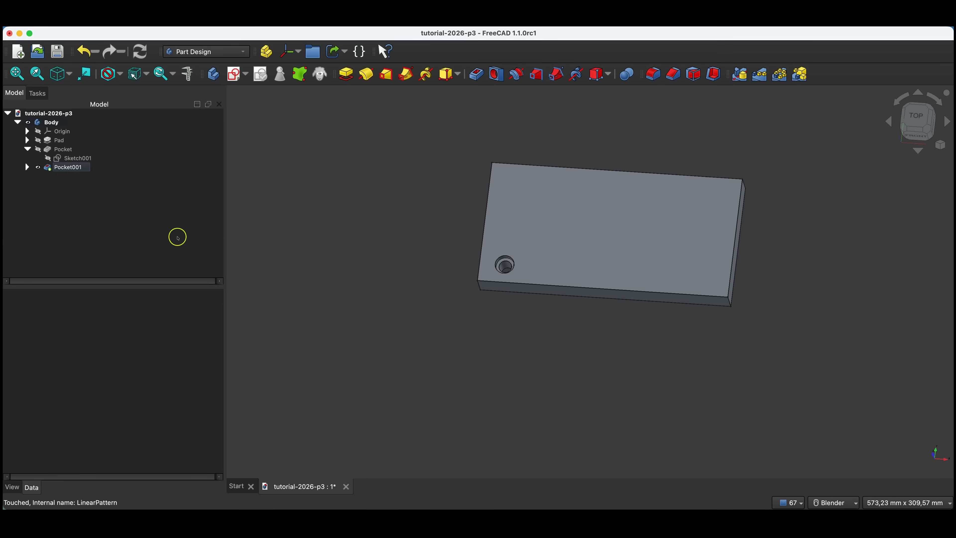
pyautogui.click(60, 168)
pyautogui.click(296, 216)
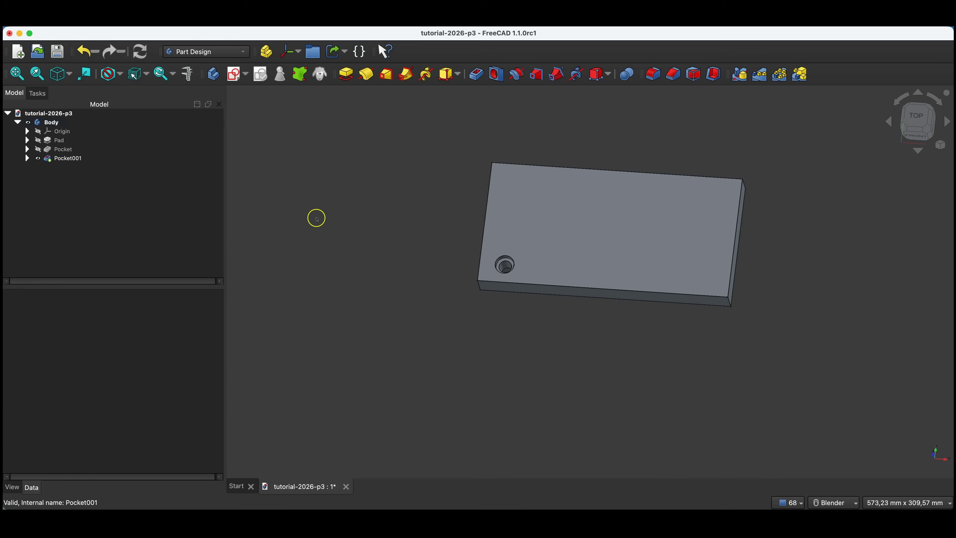
# Create a multi-transform of both pockets, Pocket001 and Pocket, and add a linear pattern to its transformations.
pyautogui.click(70, 158)
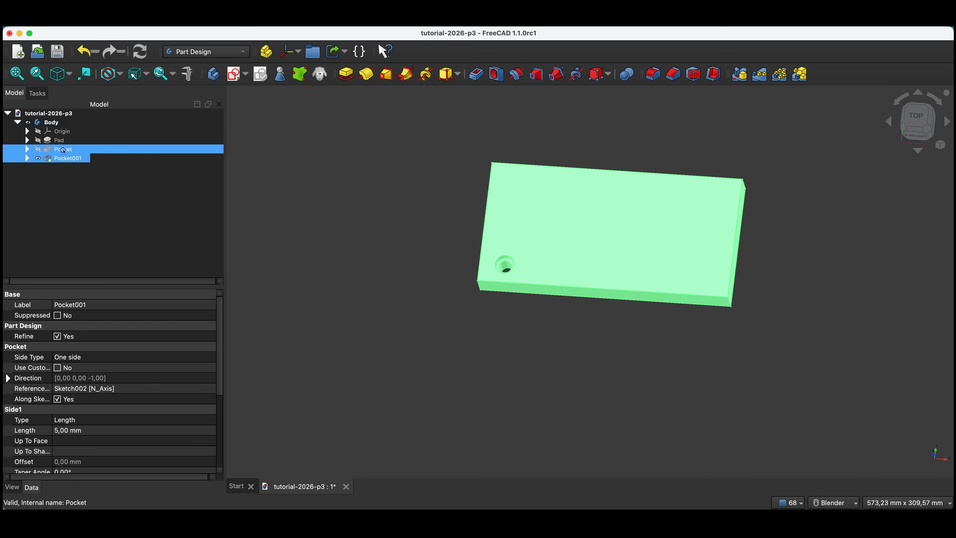
pyautogui.keyDown('ctrl'); pyautogui.click(62, 149); pyautogui.keyUp('ctrl')
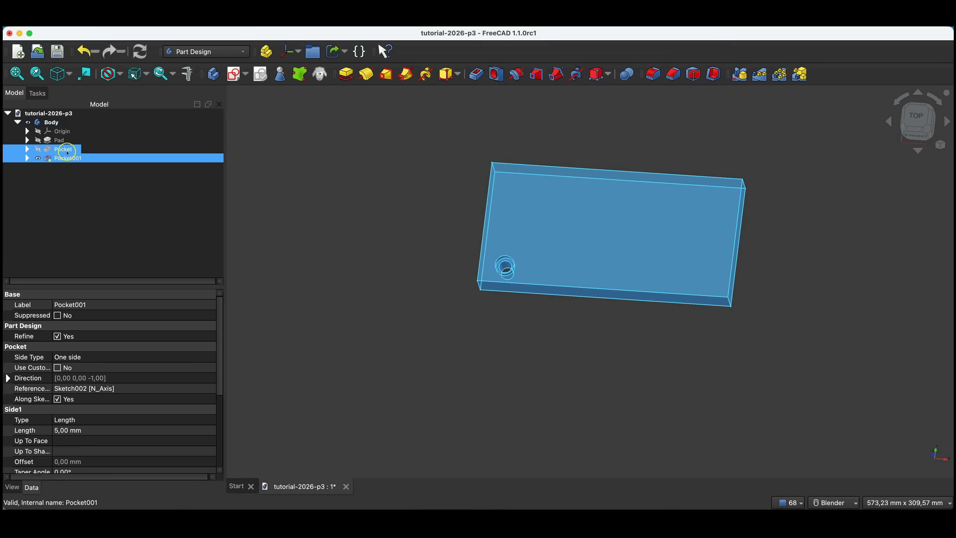
pyautogui.click(799, 75)
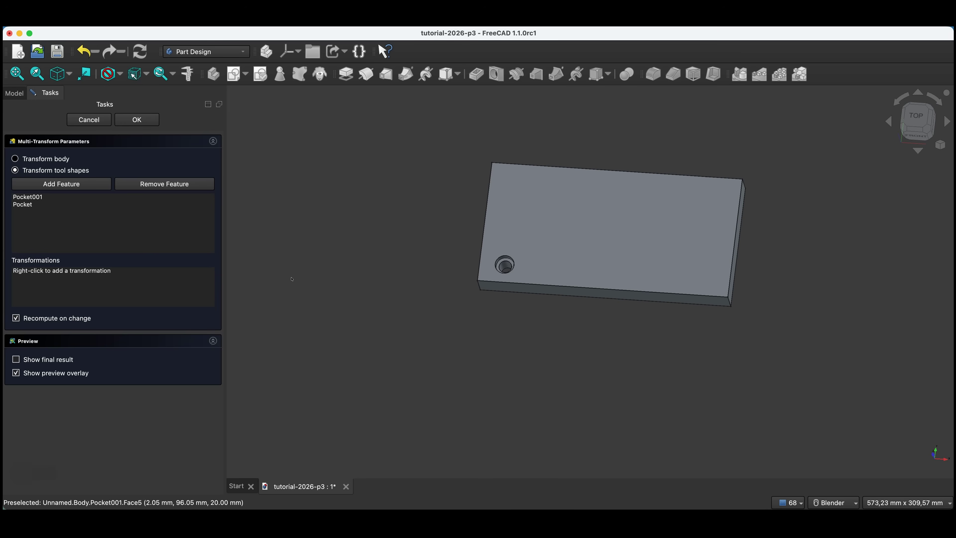
pyautogui.click(154, 271)
pyautogui.rightClick(131, 283)
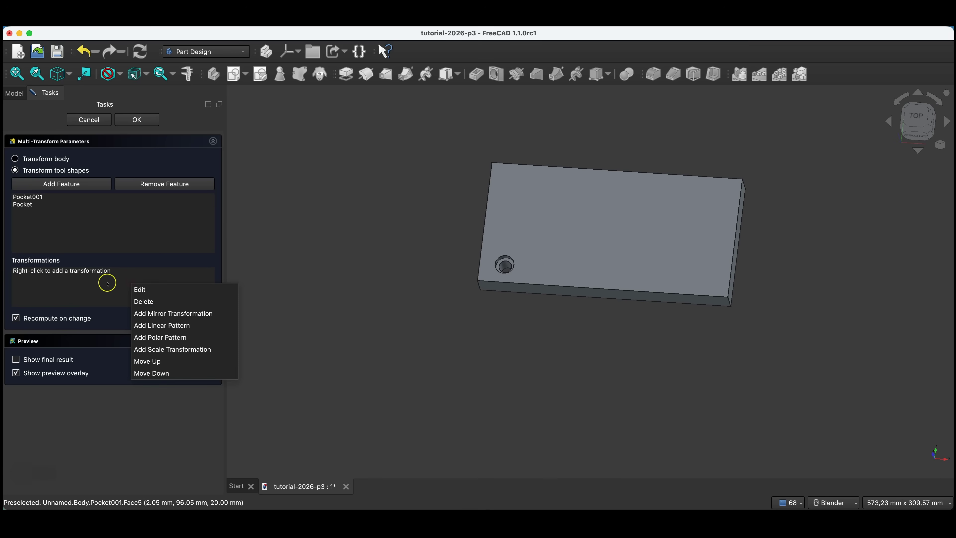
pyautogui.click(162, 326)
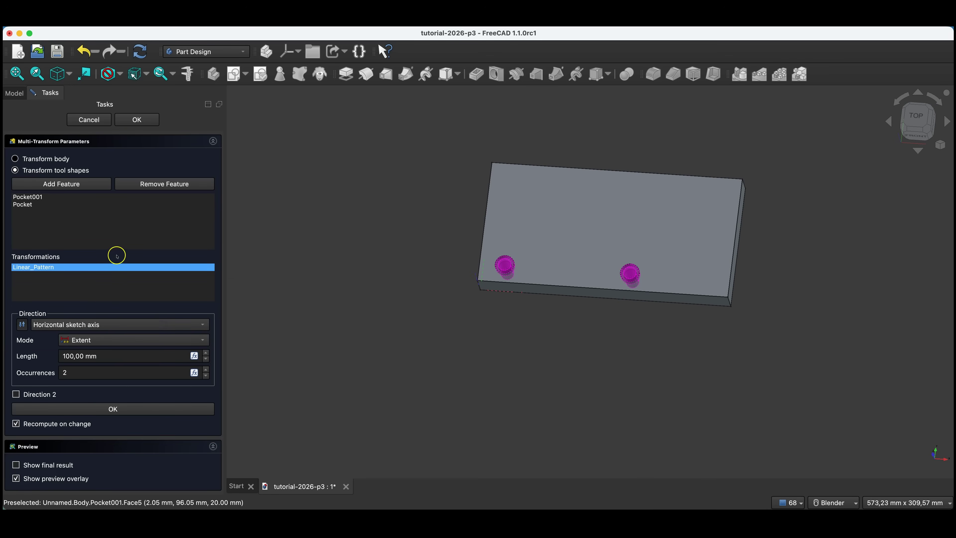
# Set this linear pattern to a 160 mm extent with 10 occurrences, keeping only one direction.
pyautogui.click(72, 356)
pyautogui.press('BackSpace')
pyautogui.write('6')
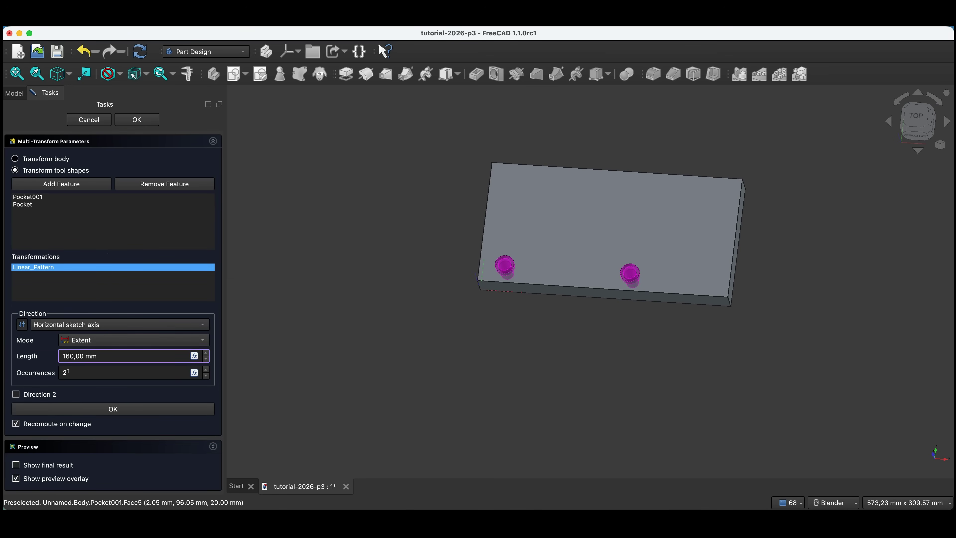
pyautogui.press('Tab')
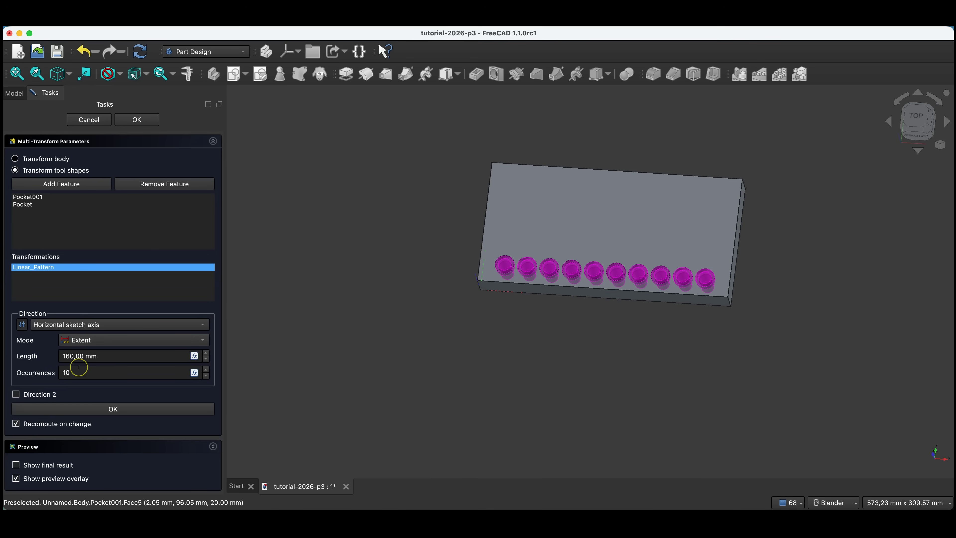
pyautogui.click(16, 394)
pyautogui.click(14, 394)
# Add a second linear pattern of 70 mm with 4 occurrences along the vertical sketch axis and apply the multi-transform.
pyautogui.rightClick(99, 280)
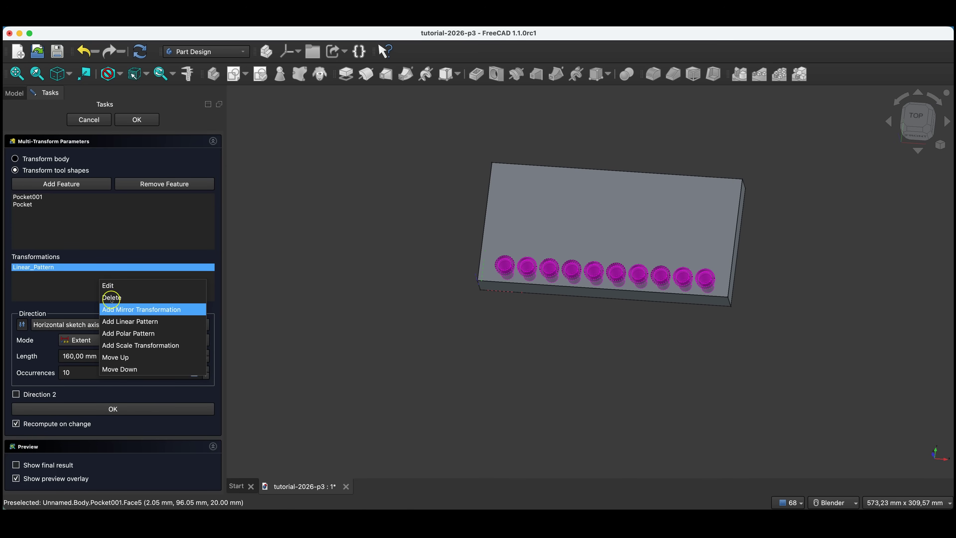
pyautogui.click(122, 321)
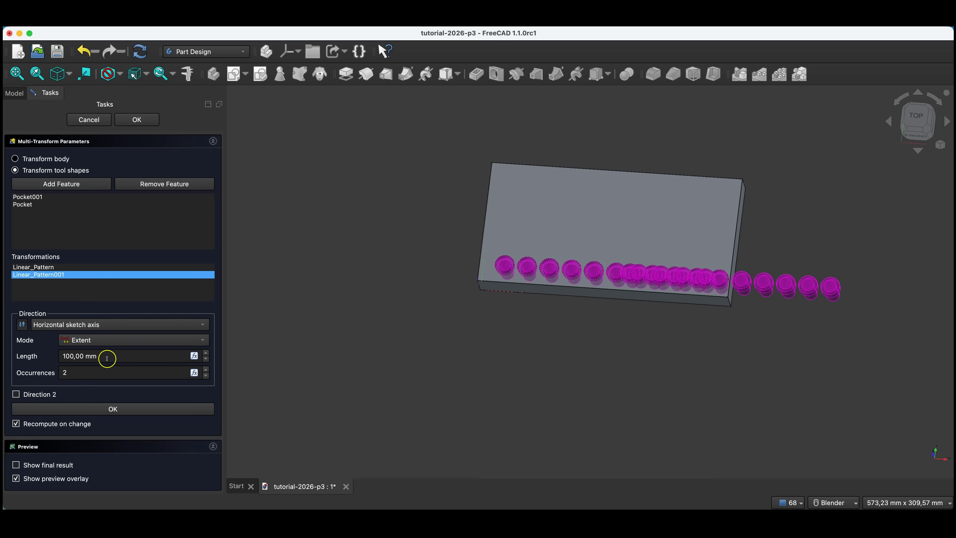
pyautogui.moveTo(70, 356); pyautogui.dragTo(49, 357)
pyautogui.write('7')
pyautogui.click(69, 372)
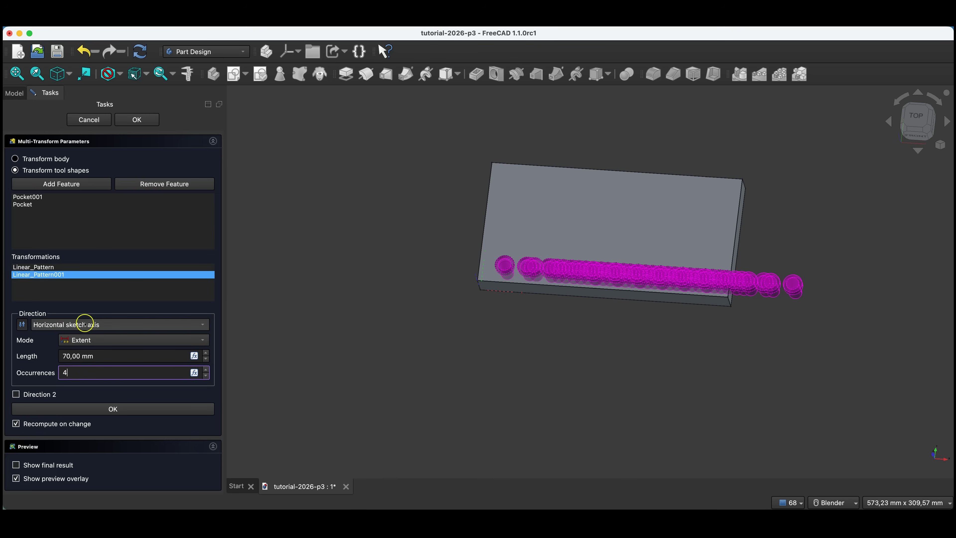
pyautogui.click(73, 323)
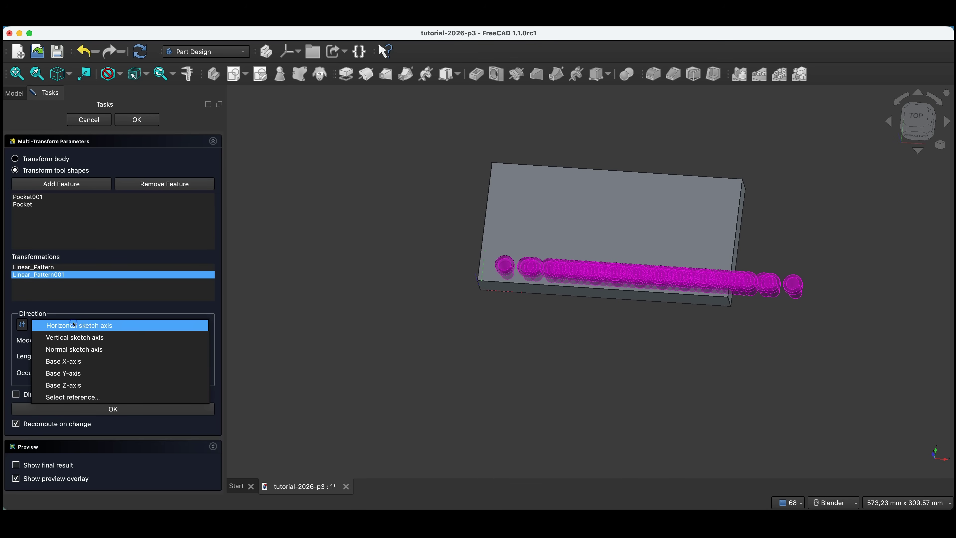
pyautogui.click(75, 337)
pyautogui.click(77, 342)
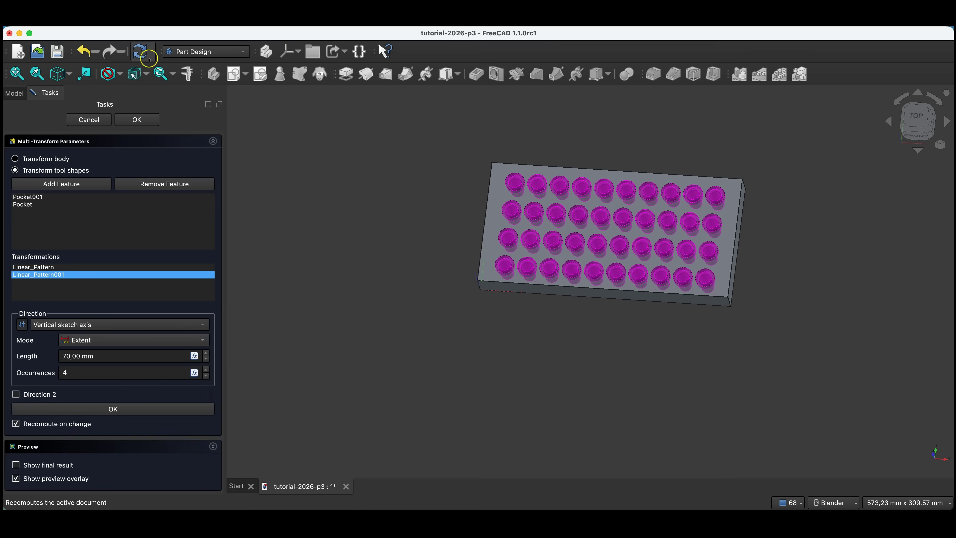
pyautogui.click(139, 119)
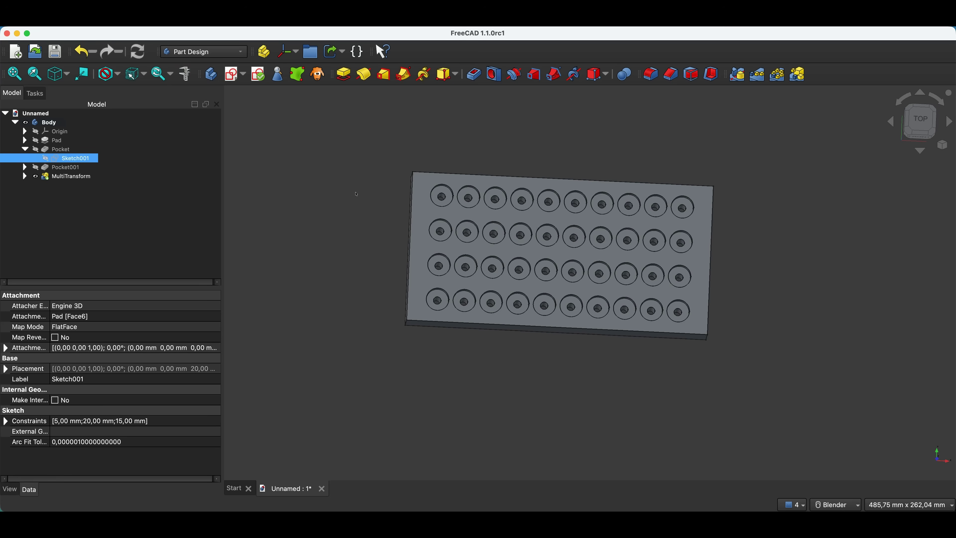
# Close the open document and create a new Parametric Body file.
pyautogui.click(322, 489)
pyautogui.click(430, 283)
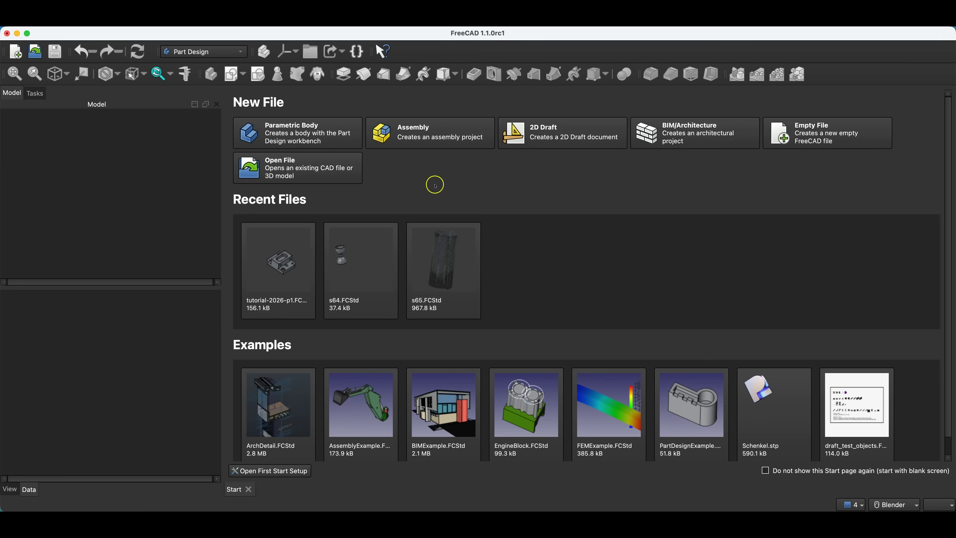
pyautogui.click(294, 139)
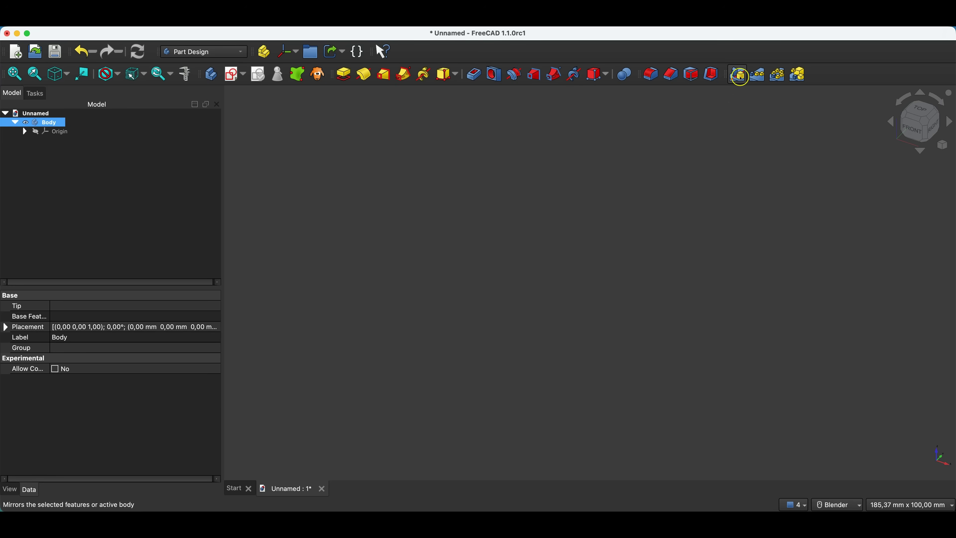
# Start a sketch on the XY plane and choose a centered rectangle with rounded corners enabled.
pyautogui.click(231, 78)
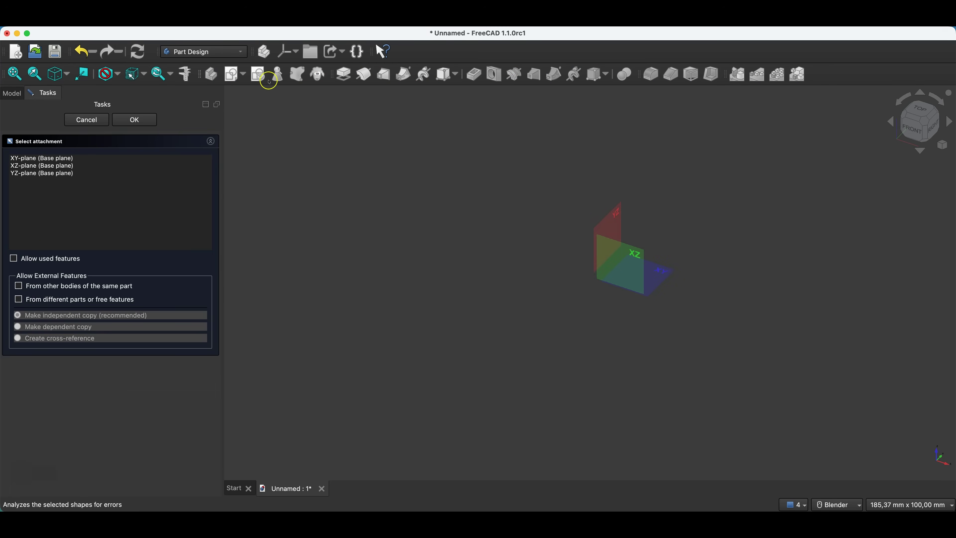
pyautogui.click(663, 271)
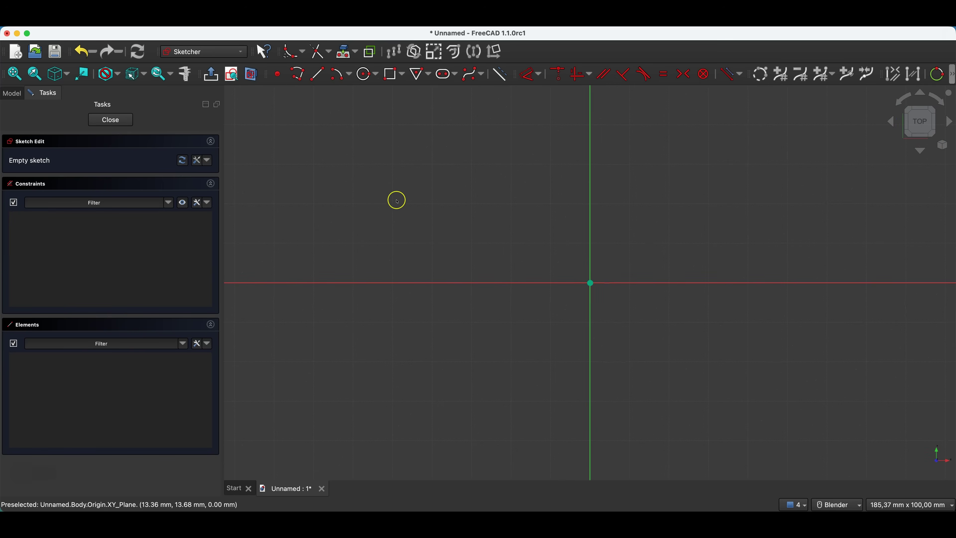
pyautogui.click(401, 78)
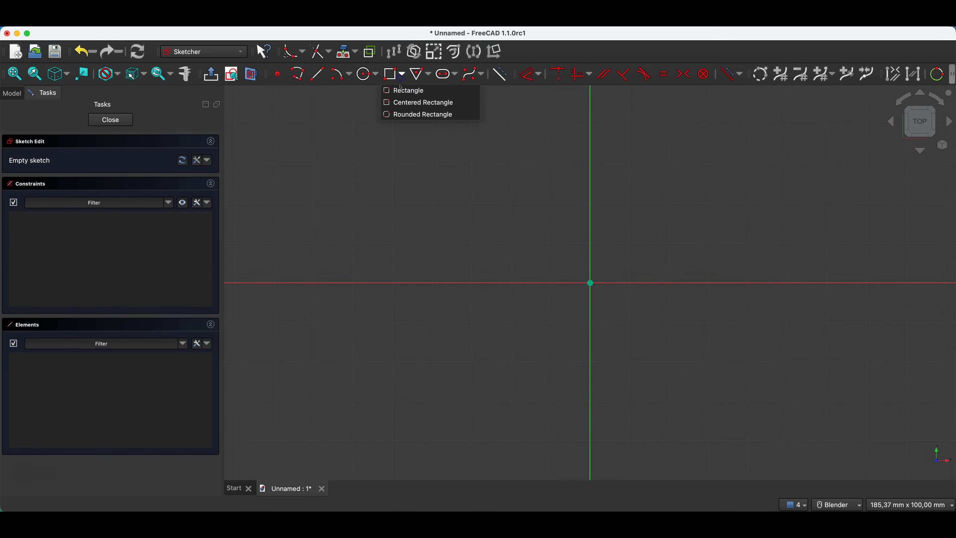
pyautogui.click(398, 105)
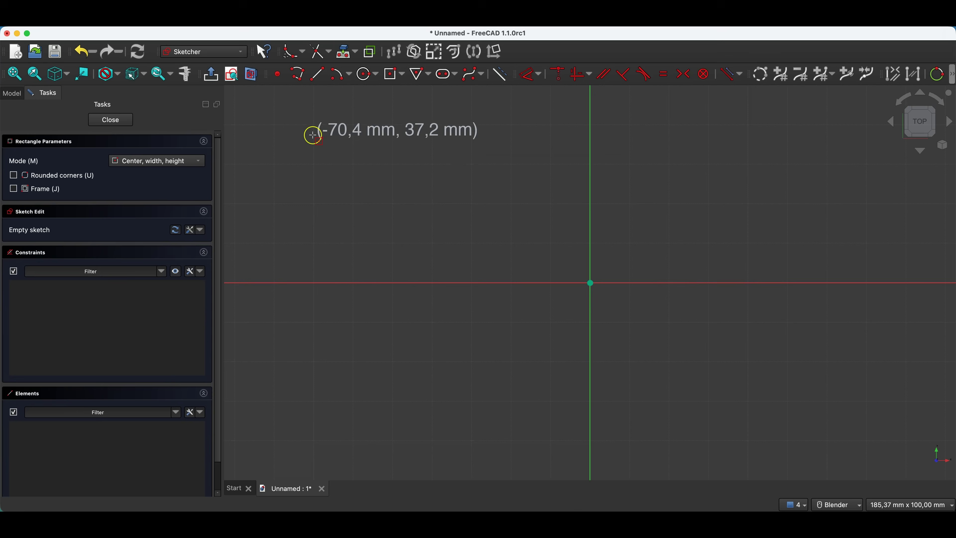
pyautogui.click(65, 174)
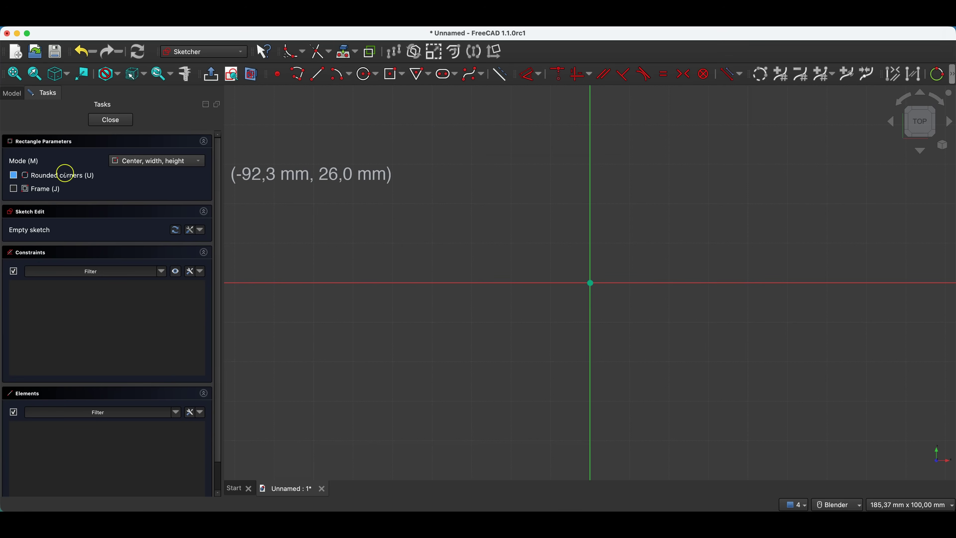
pyautogui.click(14, 175)
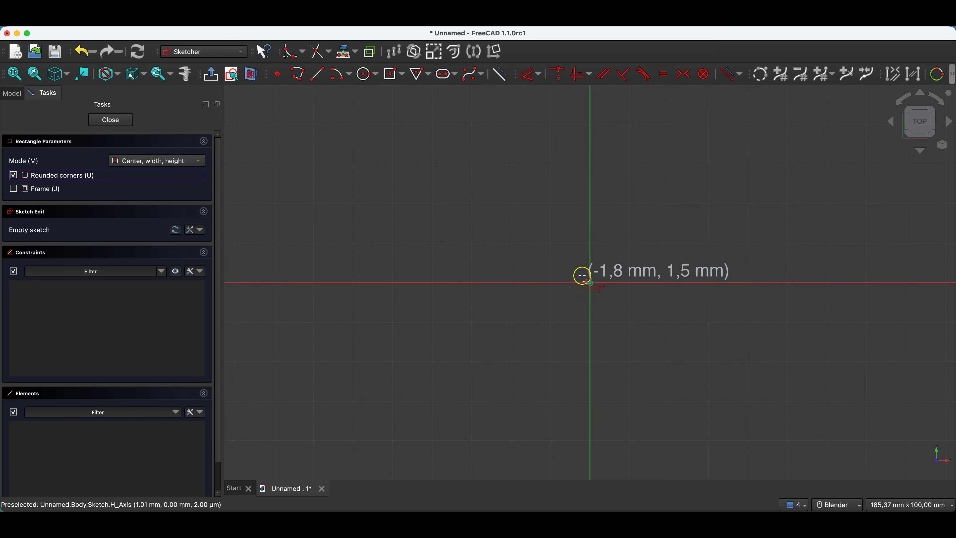
# Draw the rounded rectangle centered on the origin, 100 mm wide and 70 mm high with 10 mm corner radii, and close the sketch.
pyautogui.click(591, 283)
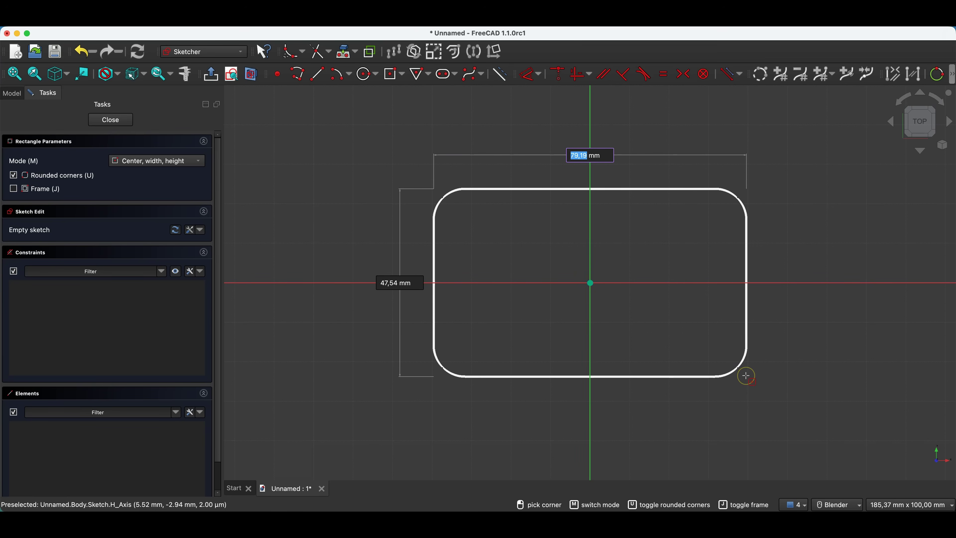
pyautogui.write('100')
pyautogui.press('Tab')
pyautogui.write('70')
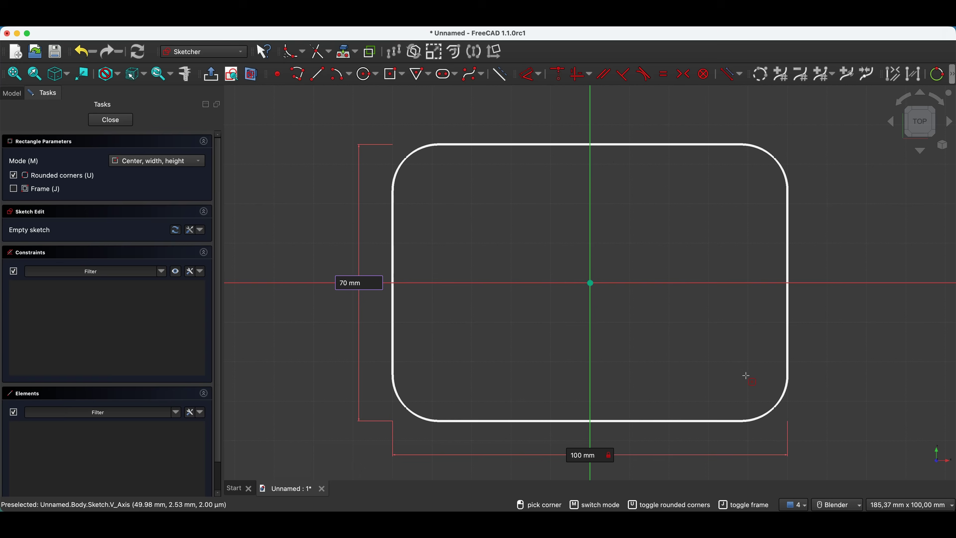
pyautogui.press('Return')
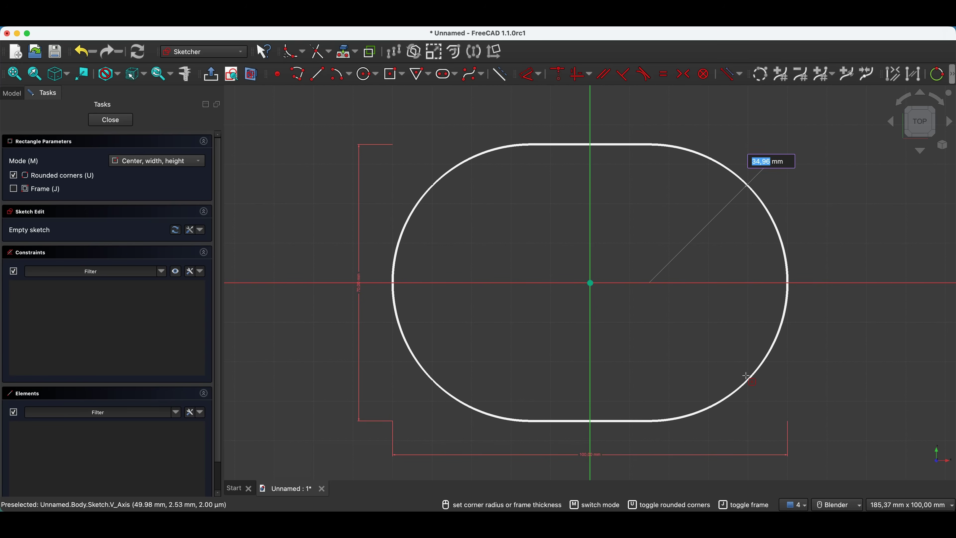
pyautogui.write('10')
pyautogui.press('Return')
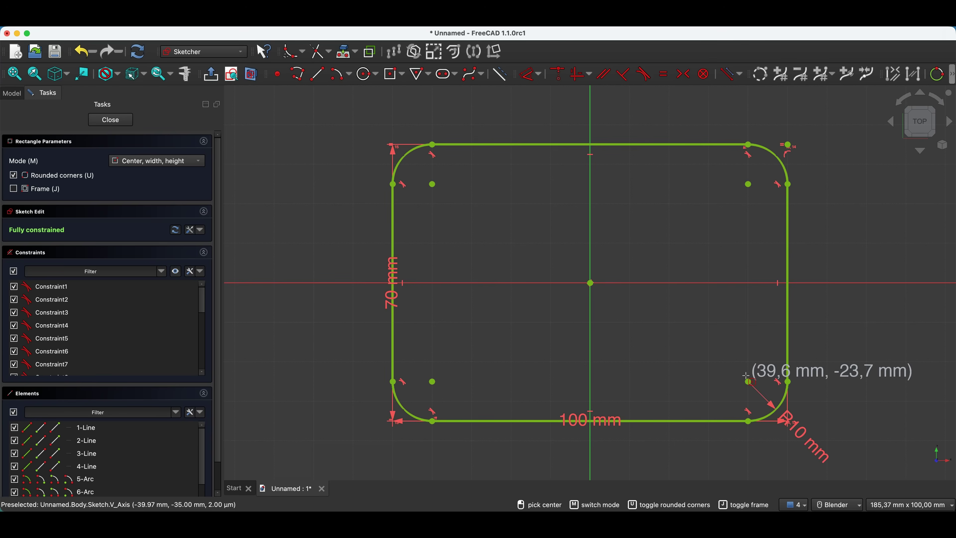
pyautogui.rightClick(314, 169)
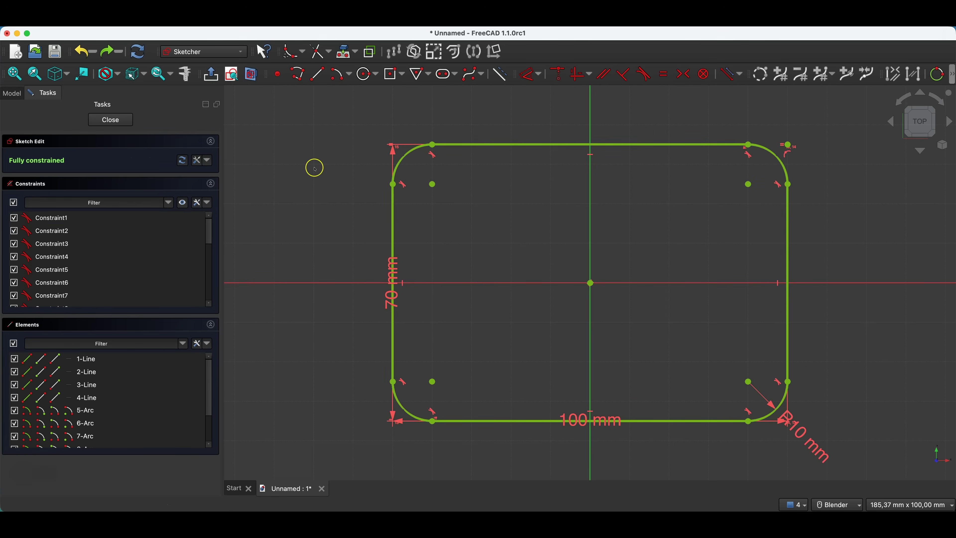
pyautogui.click(110, 119)
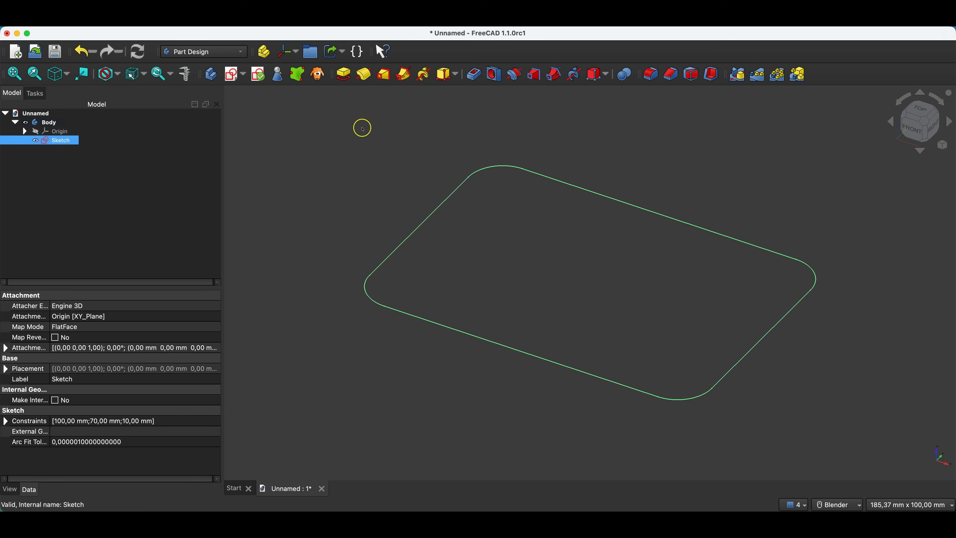
# Pad the rounded rectangle sketch to a length of 20 mm.
pyautogui.click(347, 78)
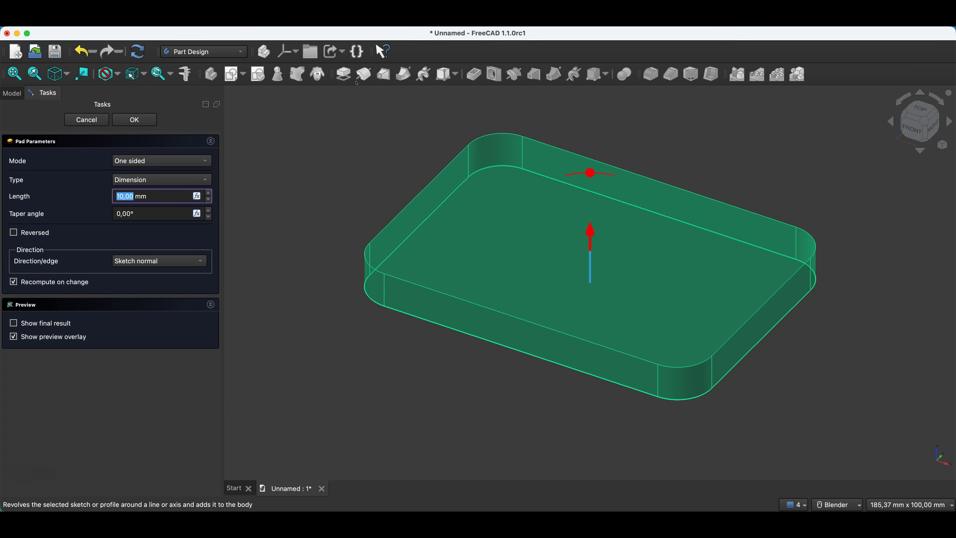
pyautogui.write('20')
pyautogui.press('Return')
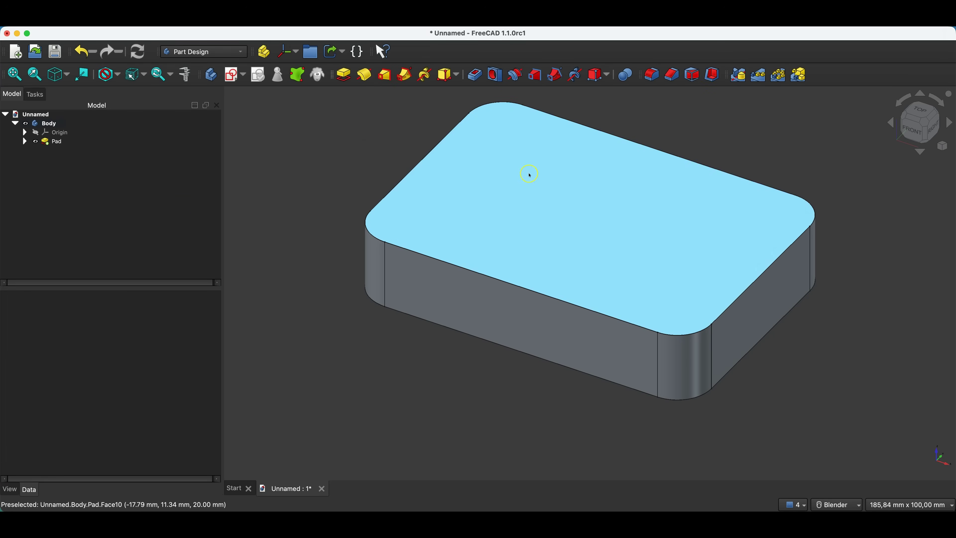
# On the block's top face, sketch a near-vertical slot left of the origin with 30 mm between arc centers and a 7 mm radius.
pyautogui.click(520, 171)
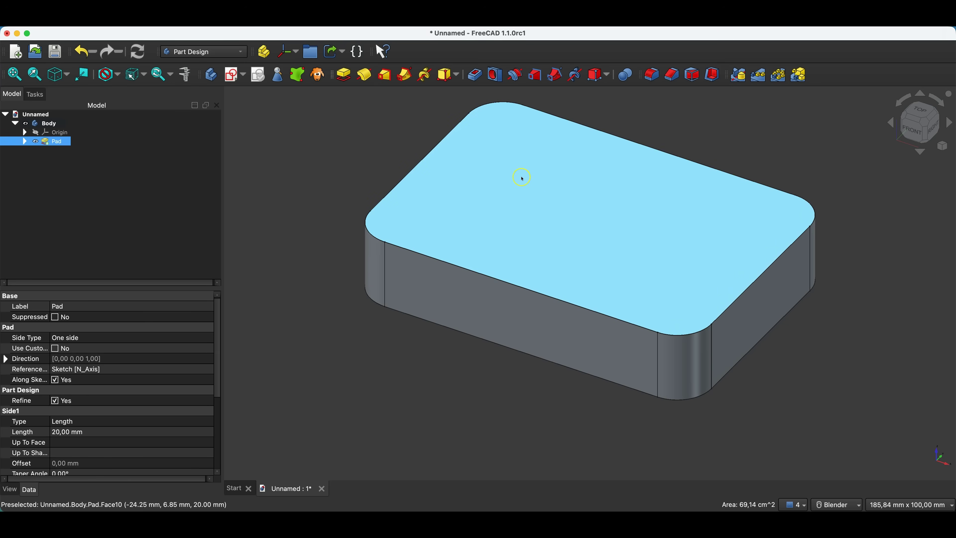
pyautogui.click(230, 76)
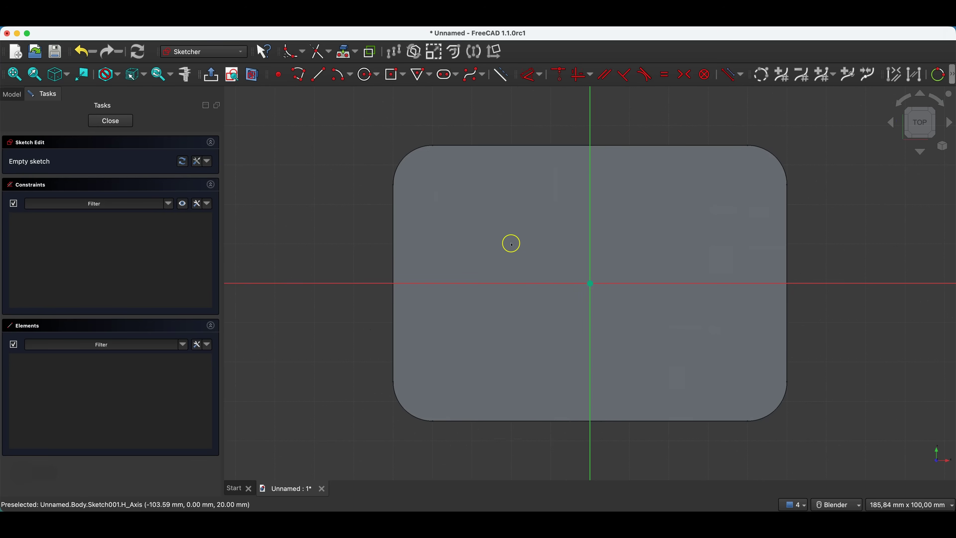
pyautogui.click(445, 76)
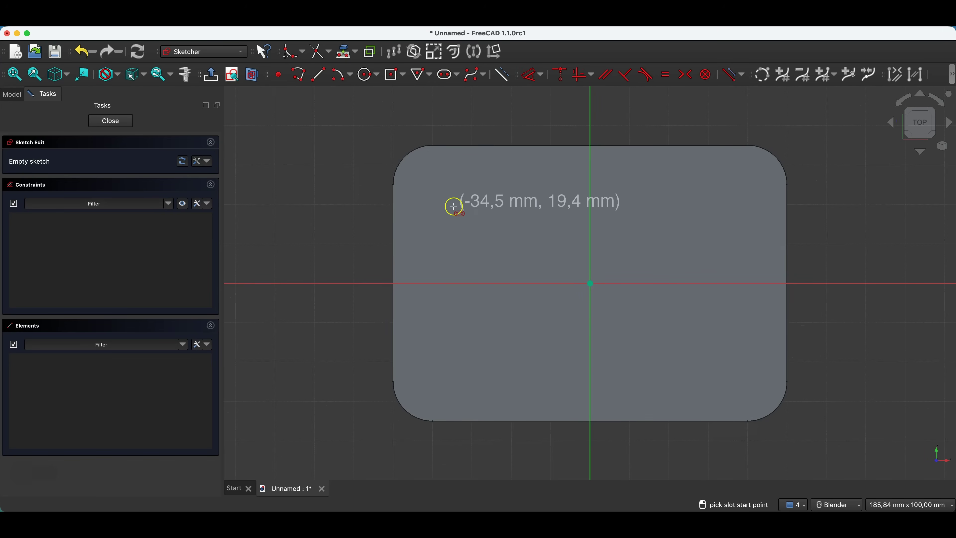
pyautogui.click(459, 216)
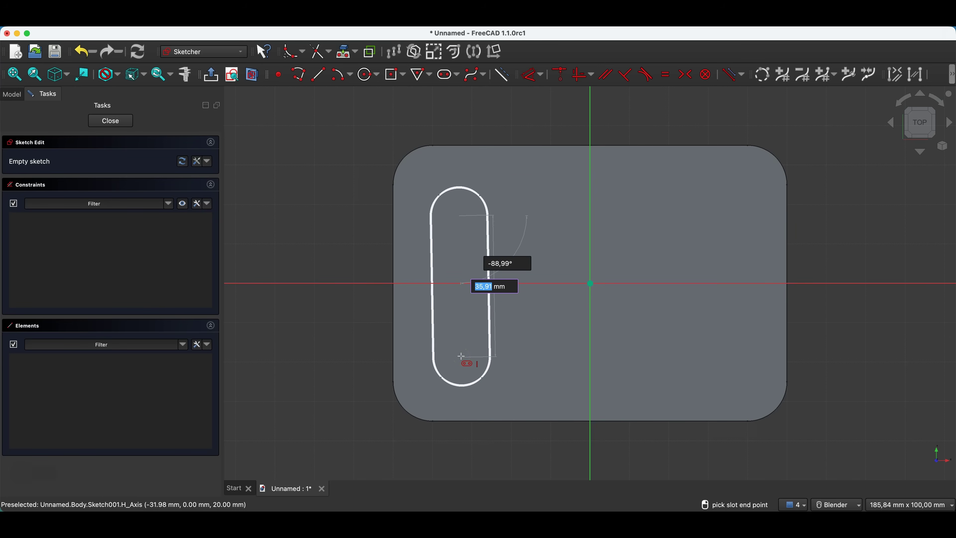
pyautogui.write('30')
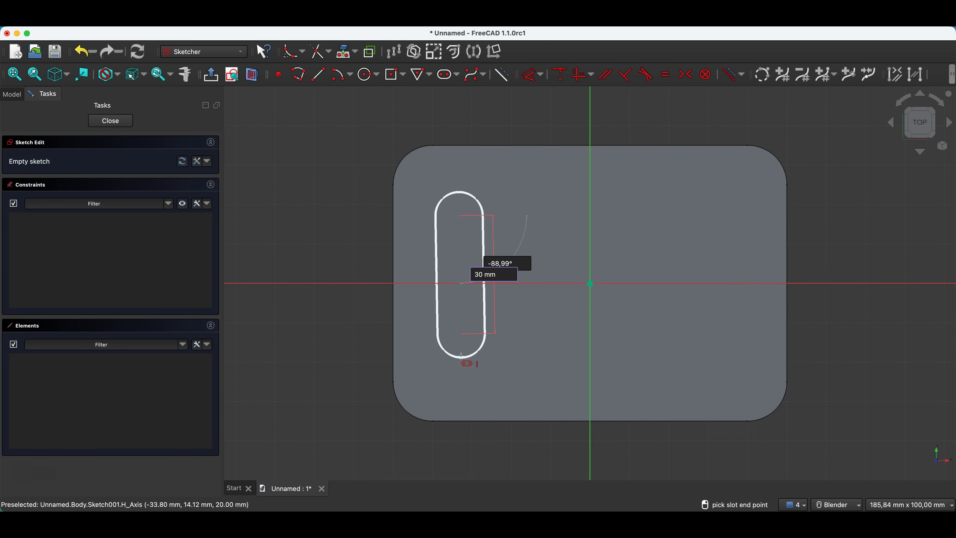
pyautogui.press('Tab')
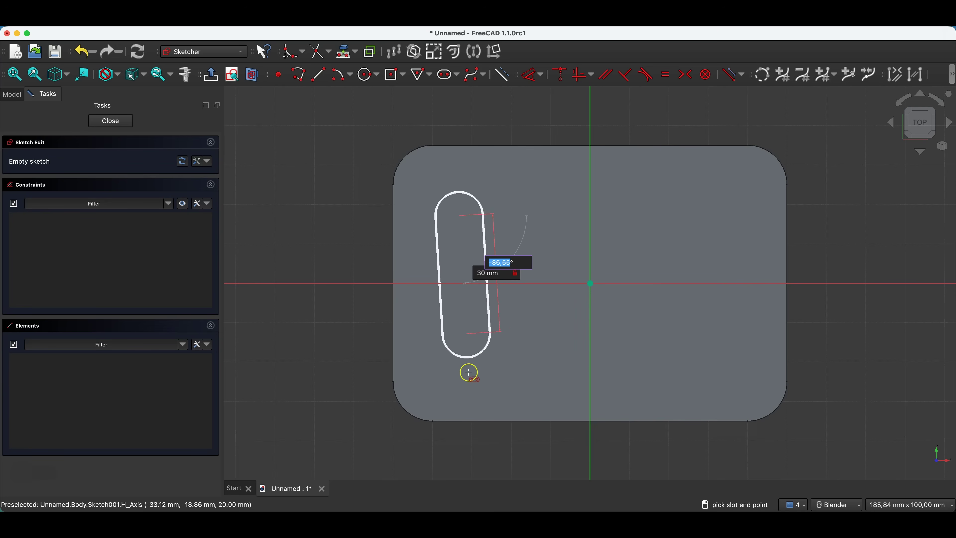
pyautogui.click(476, 369)
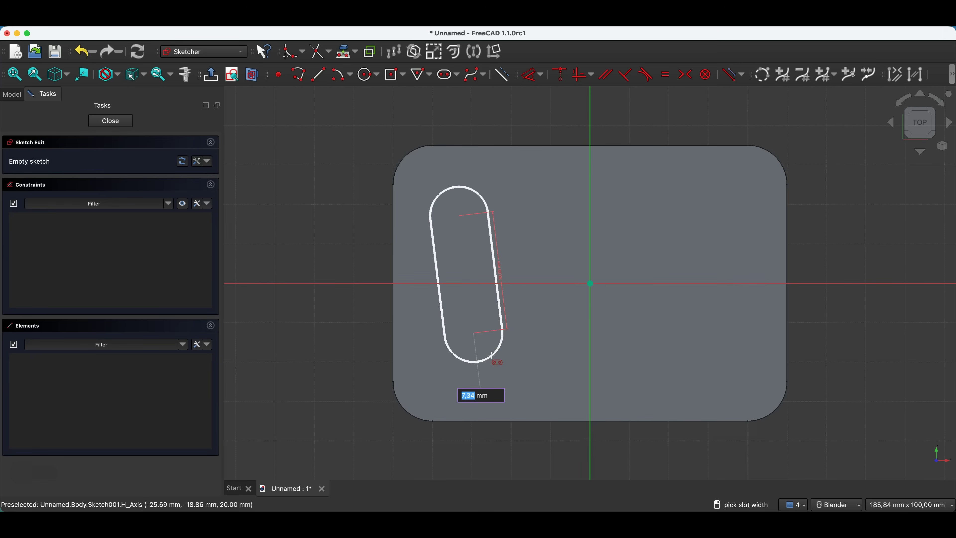
pyautogui.write('7')
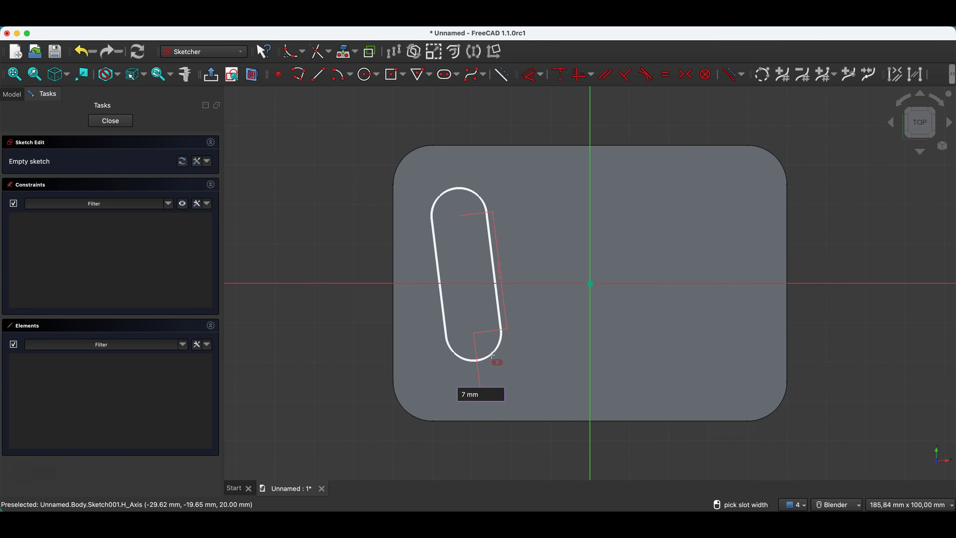
pyautogui.press('Return')
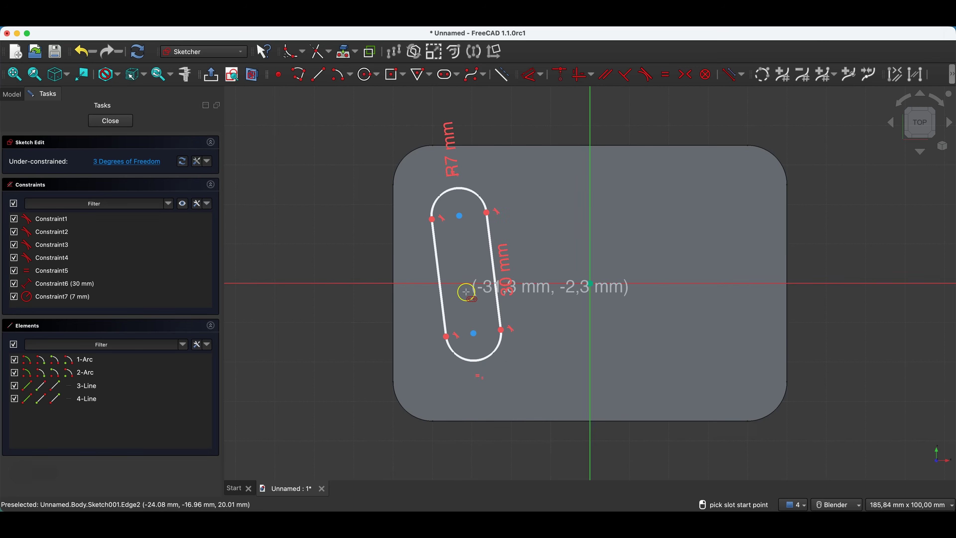
pyautogui.press('Escape')
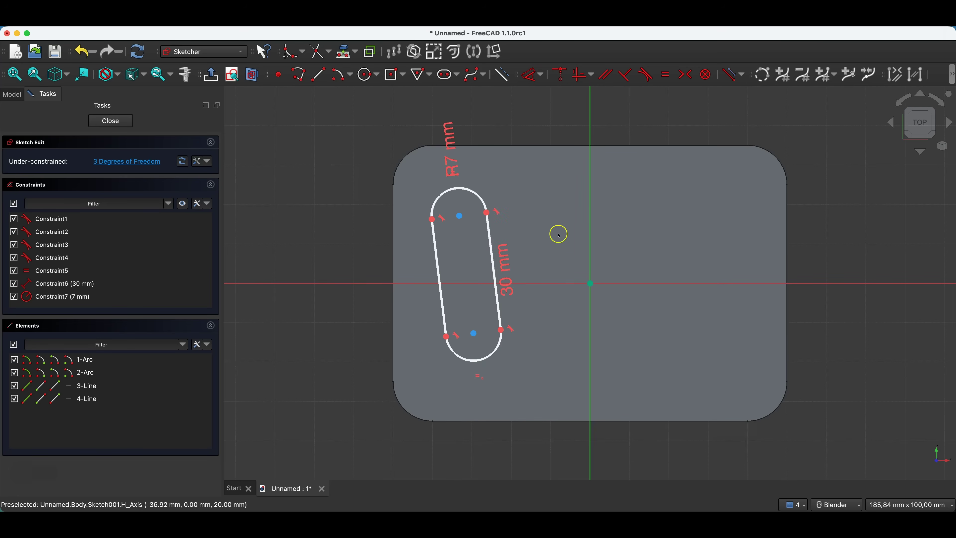
# Constrain the slot's two arc centers symmetrically about the horizontal axis.
pyautogui.click(474, 335)
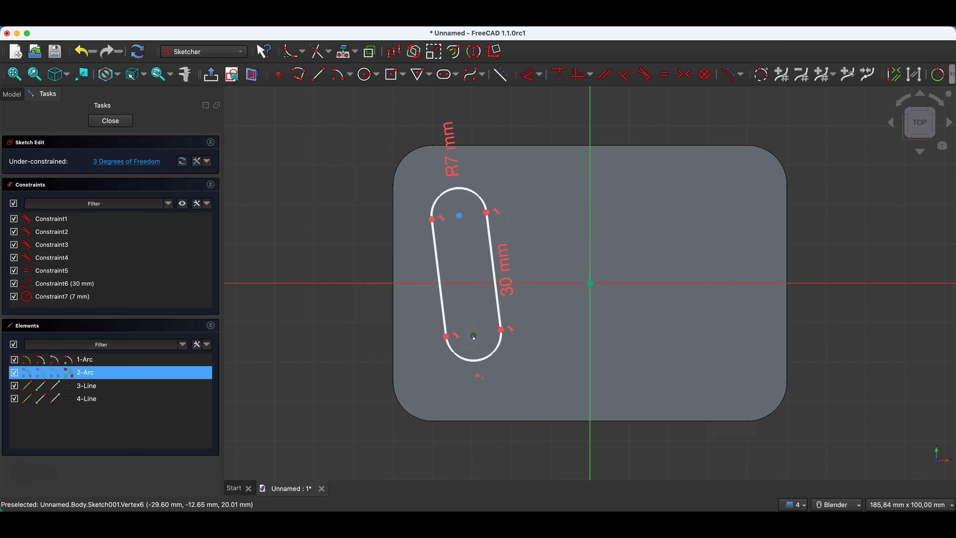
pyautogui.click(460, 216)
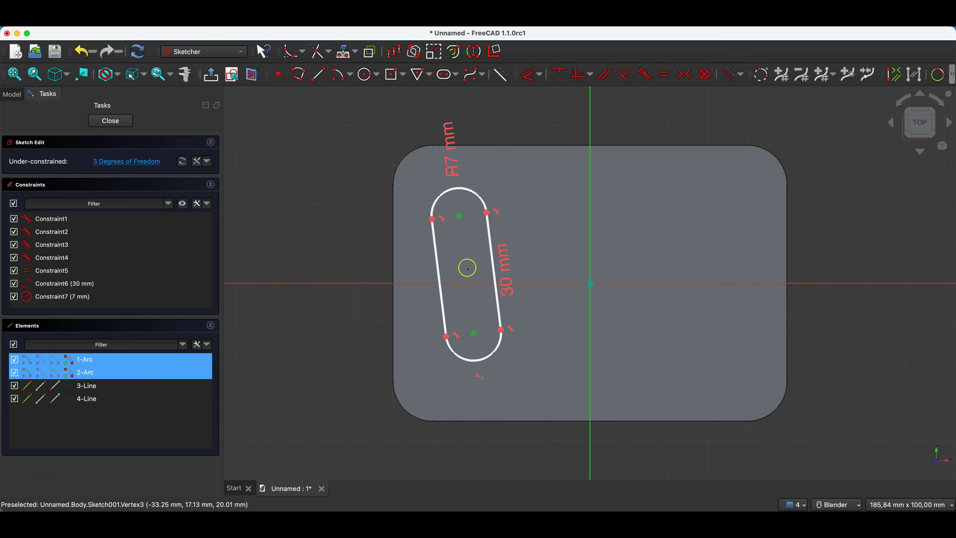
pyautogui.click(473, 284)
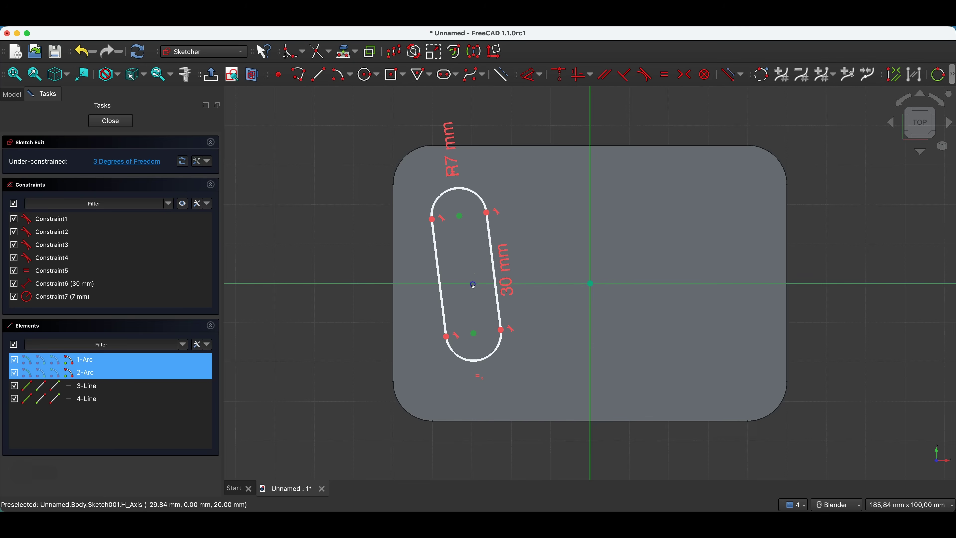
pyautogui.press('s')
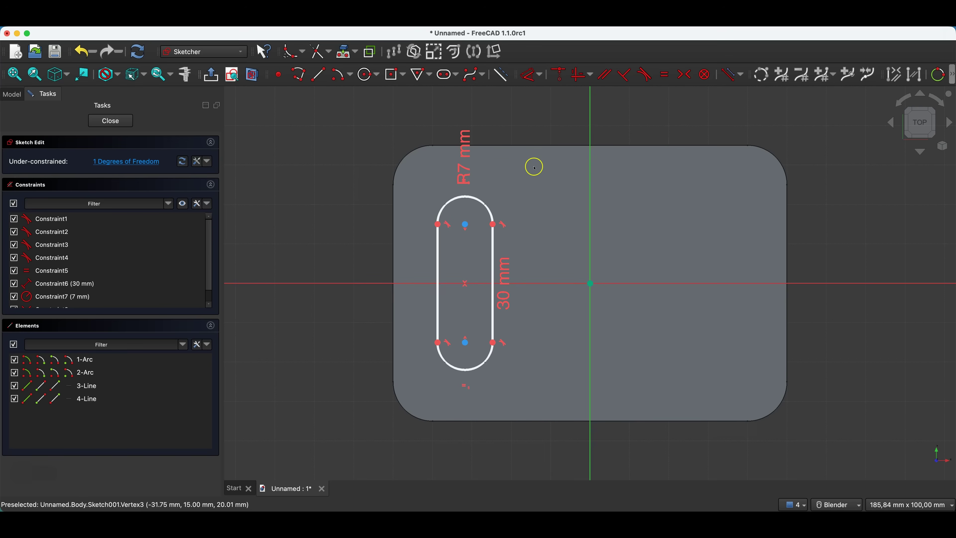
# Dimension the slot's upper arc center 30 mm from the vertical axis and close the sketch.
pyautogui.click(524, 77)
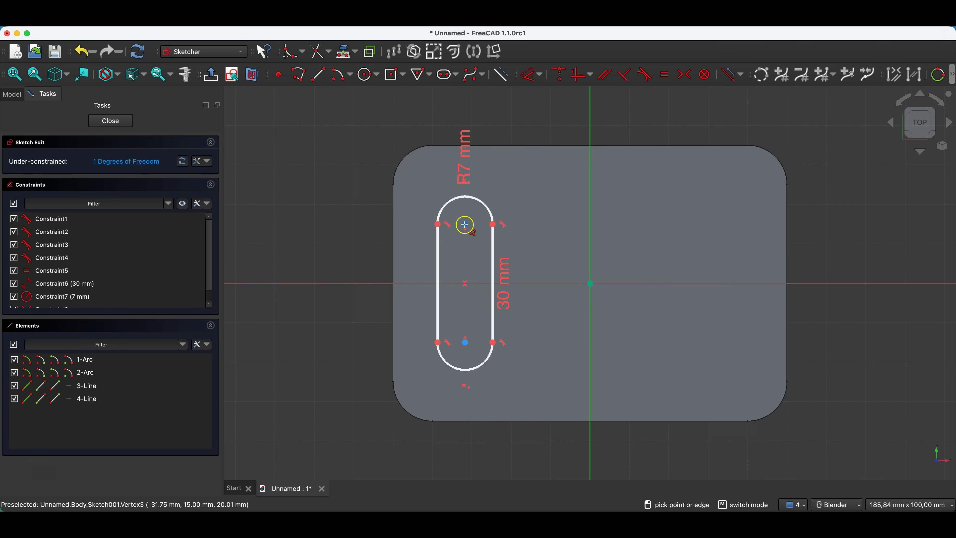
pyautogui.click(468, 227)
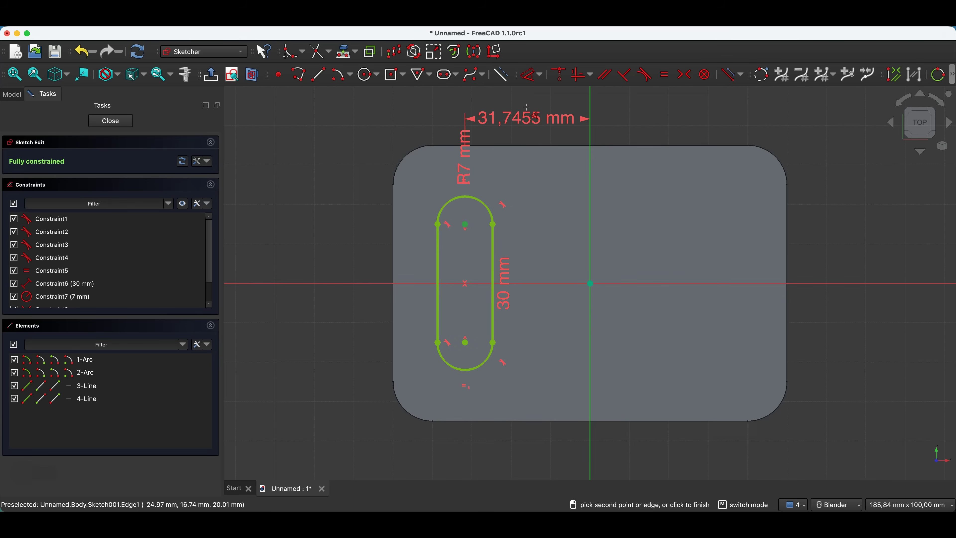
pyautogui.click(527, 107)
pyautogui.write('30')
pyautogui.press('Return')
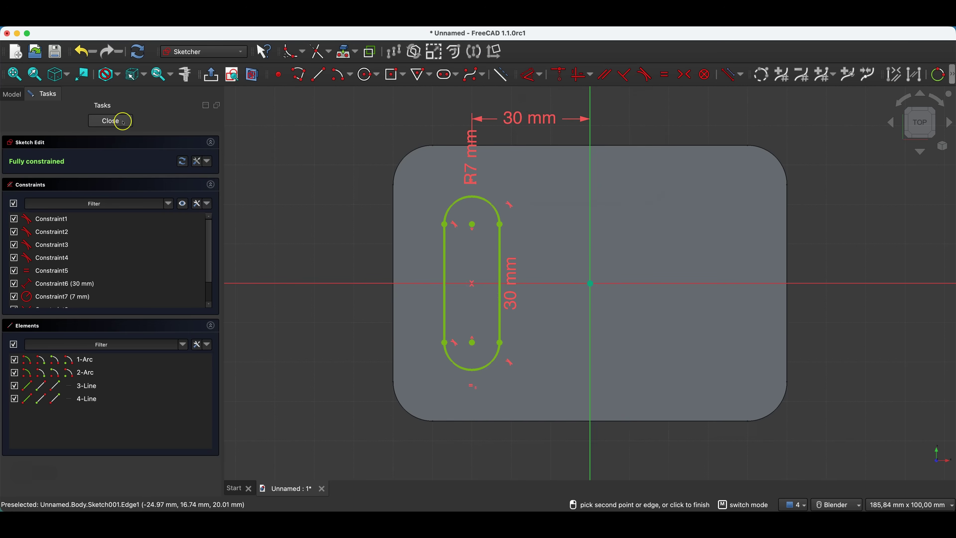
pyautogui.click(112, 122)
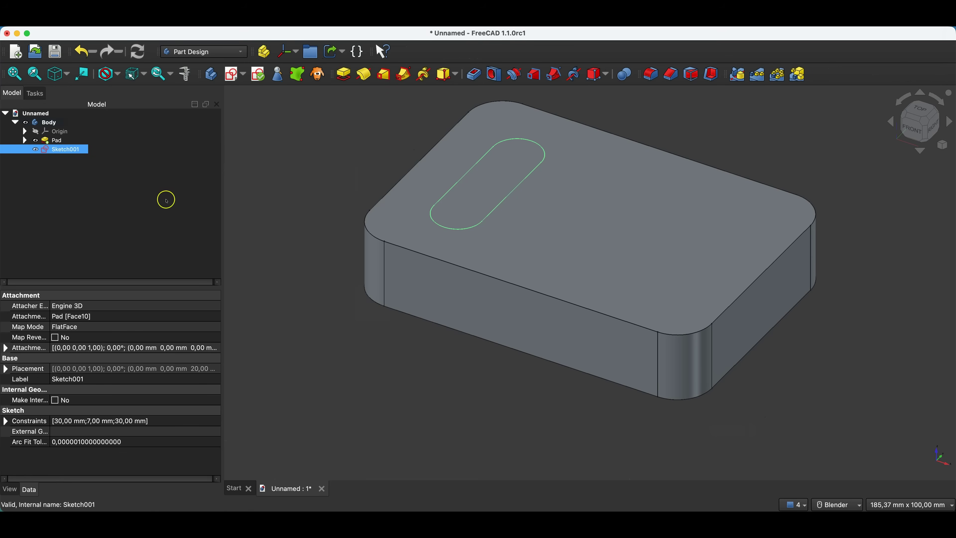
# Pocket the slot sketch through the block using the To first type.
pyautogui.click(477, 75)
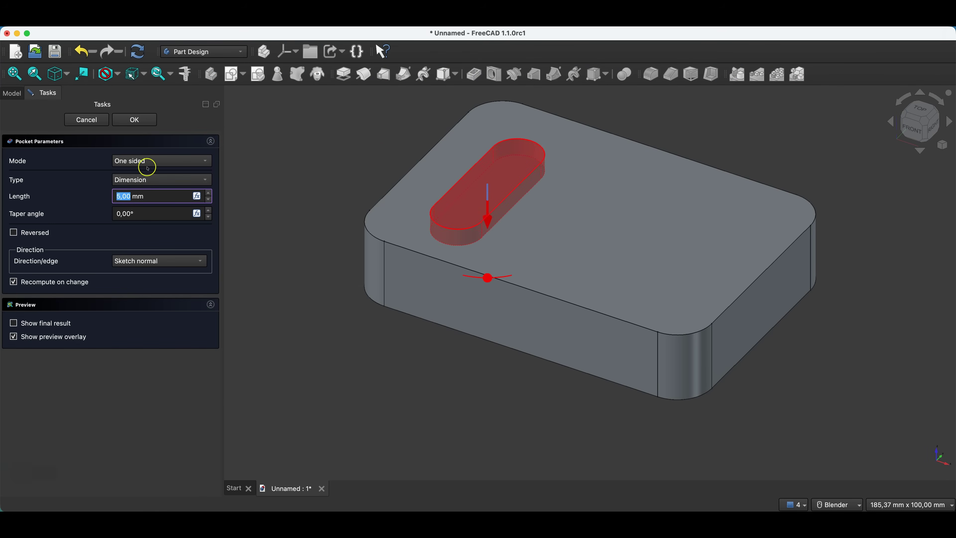
pyautogui.click(152, 180)
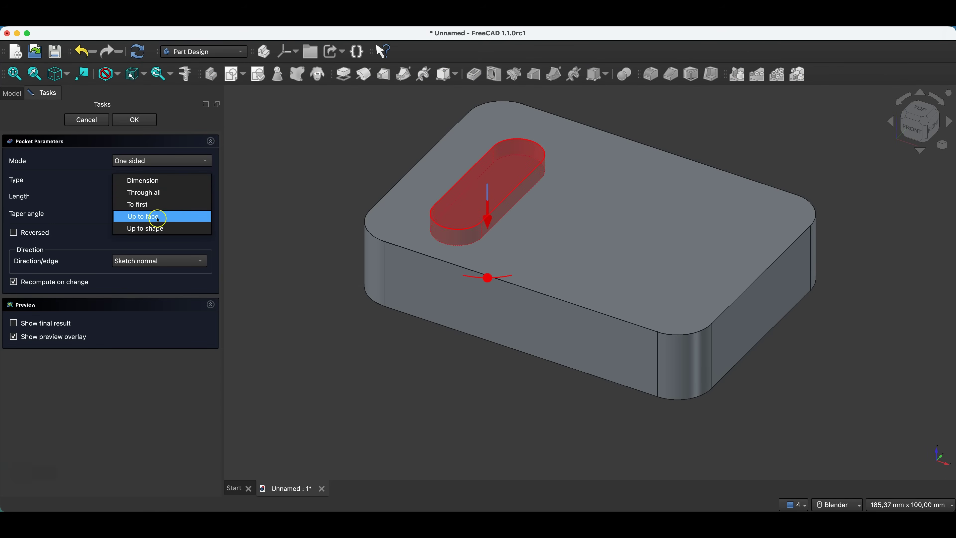
pyautogui.click(154, 206)
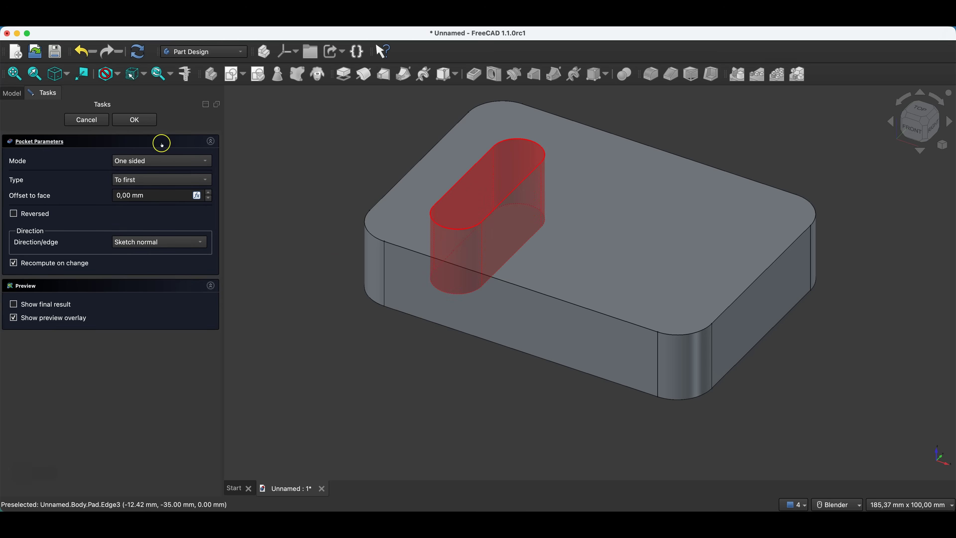
pyautogui.click(138, 119)
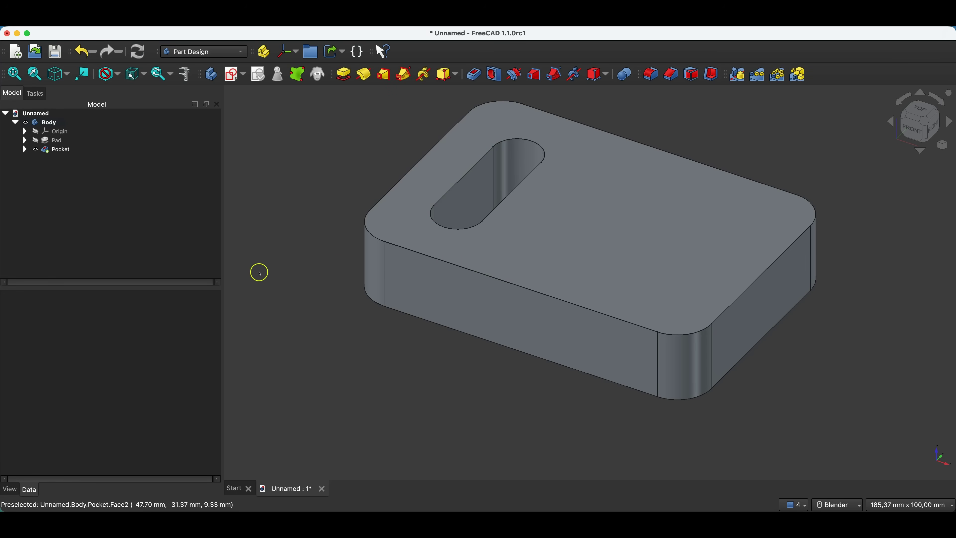
# Start a sketch on the block's top face and project both end arcs of the slot as external geometry.
pyautogui.moveTo(419, 339); pyautogui.dragTo(534, 211, button='middle')
pyautogui.click(544, 145)
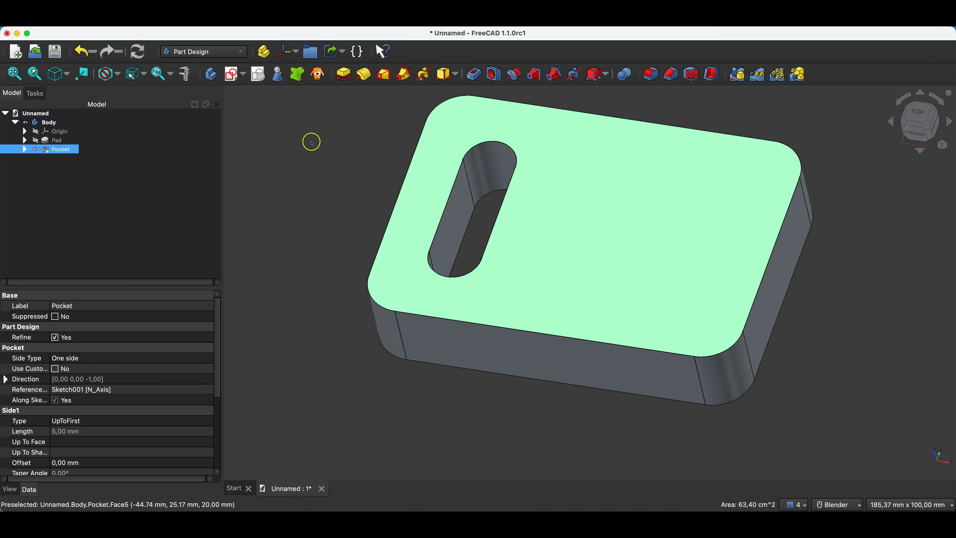
pyautogui.click(233, 75)
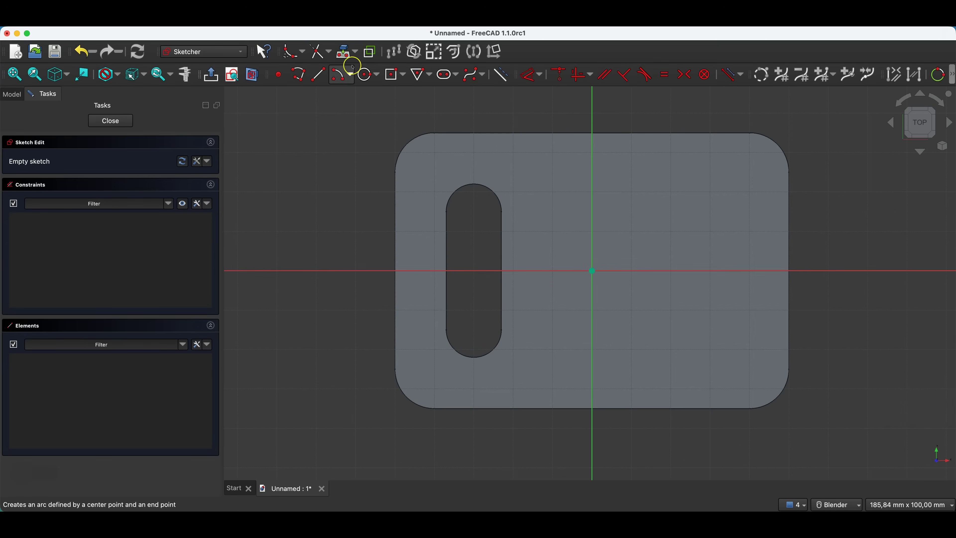
pyautogui.click(345, 57)
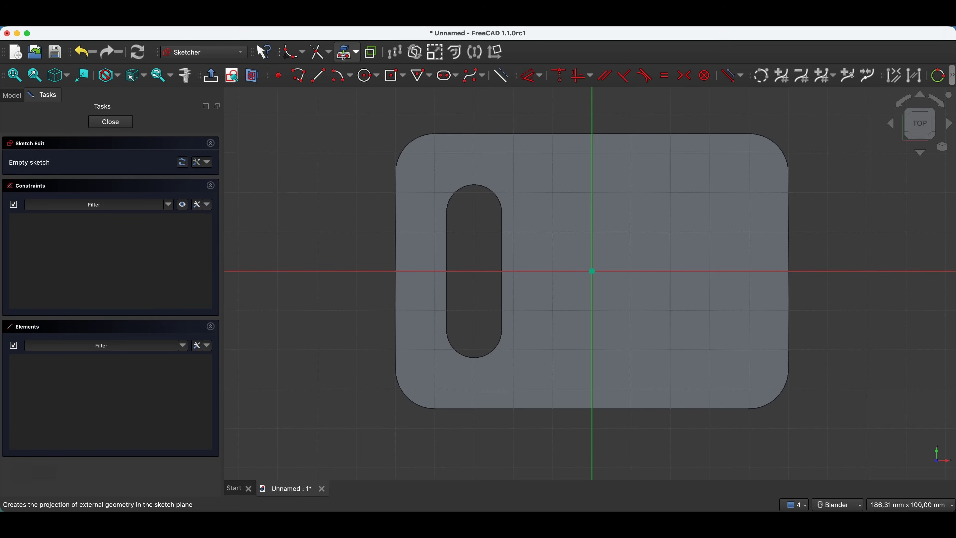
pyautogui.click(464, 186)
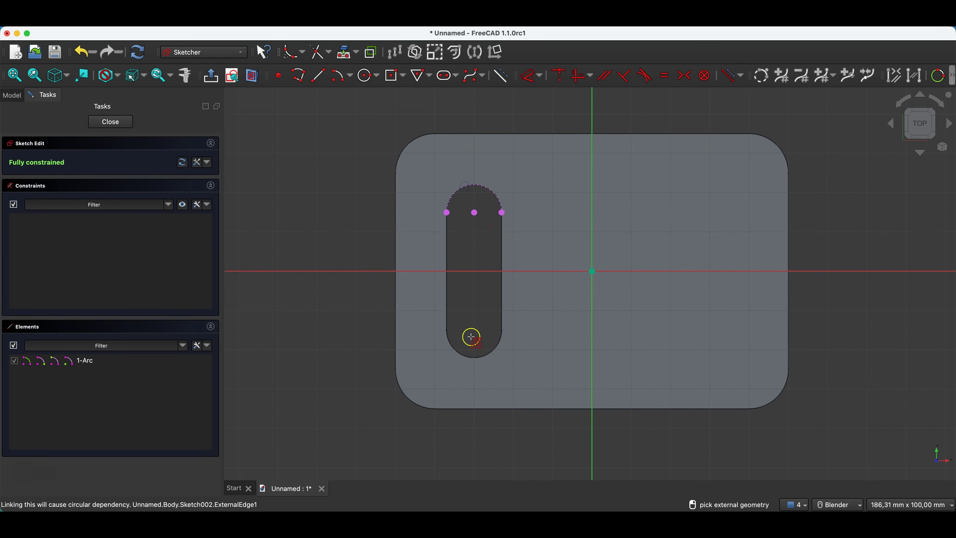
pyautogui.click(483, 356)
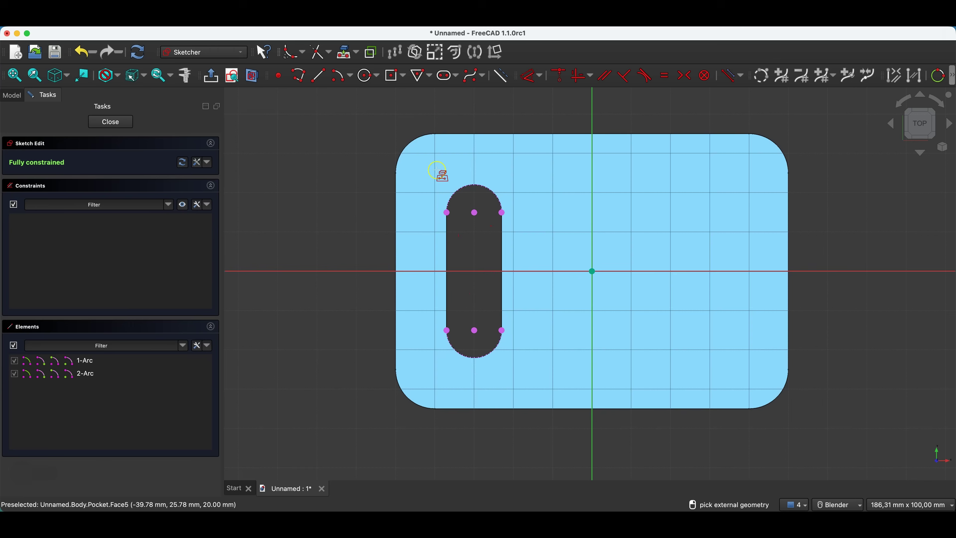
# Draw a slot between the projected arc centers with a 10 mm radius and close the sketch.
pyautogui.click(446, 78)
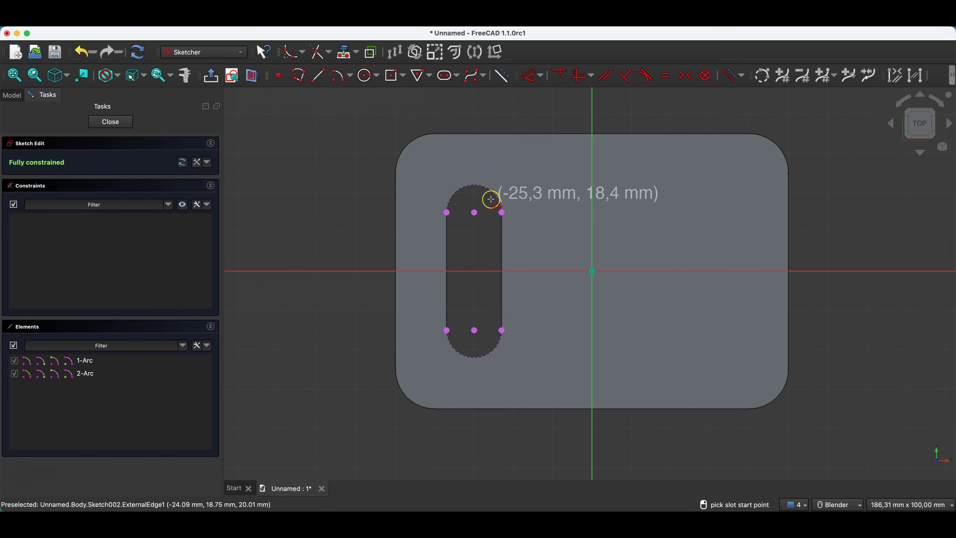
pyautogui.click(474, 212)
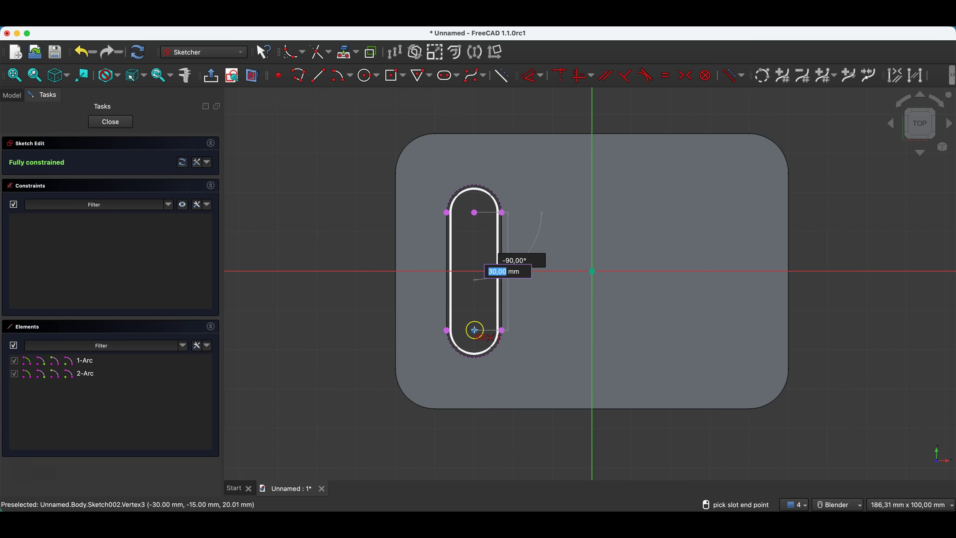
pyautogui.click(474, 330)
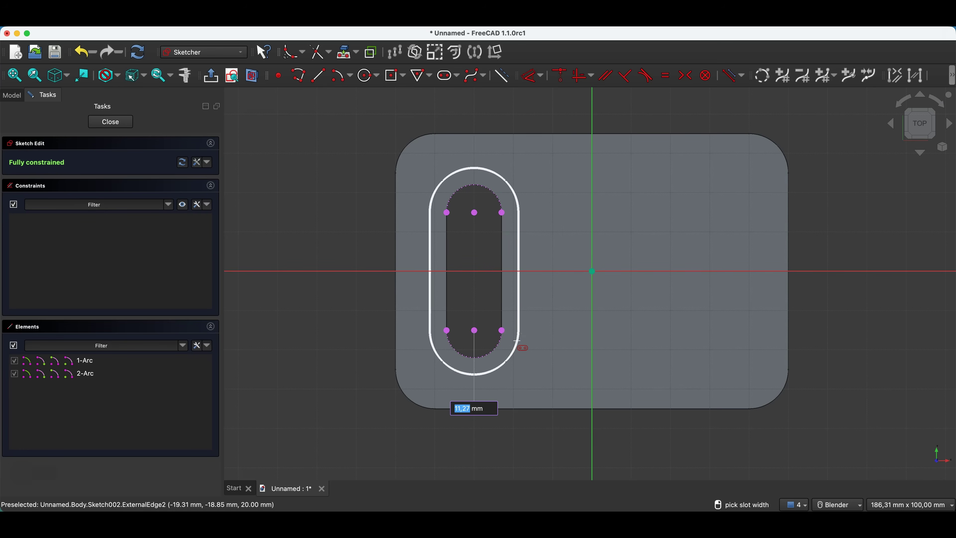
pyautogui.write('10')
pyautogui.press('Return')
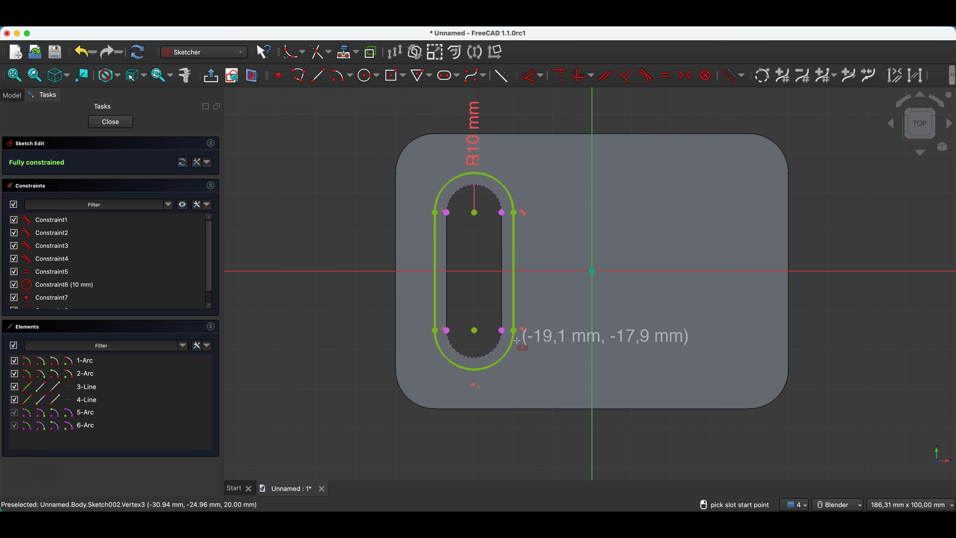
pyautogui.click(99, 121)
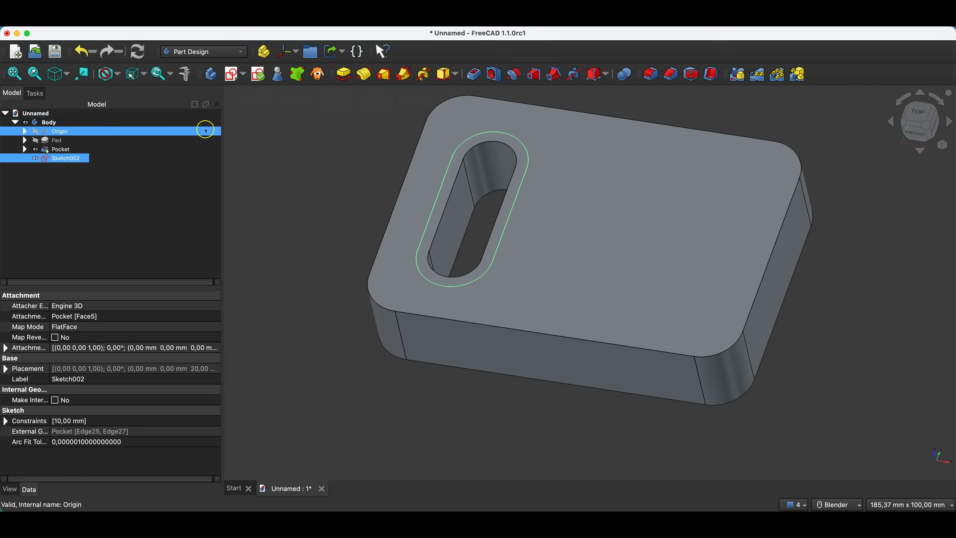
# Pocket the larger slot sketch to a depth of 5 mm.
pyautogui.click(473, 76)
pyautogui.click(127, 196)
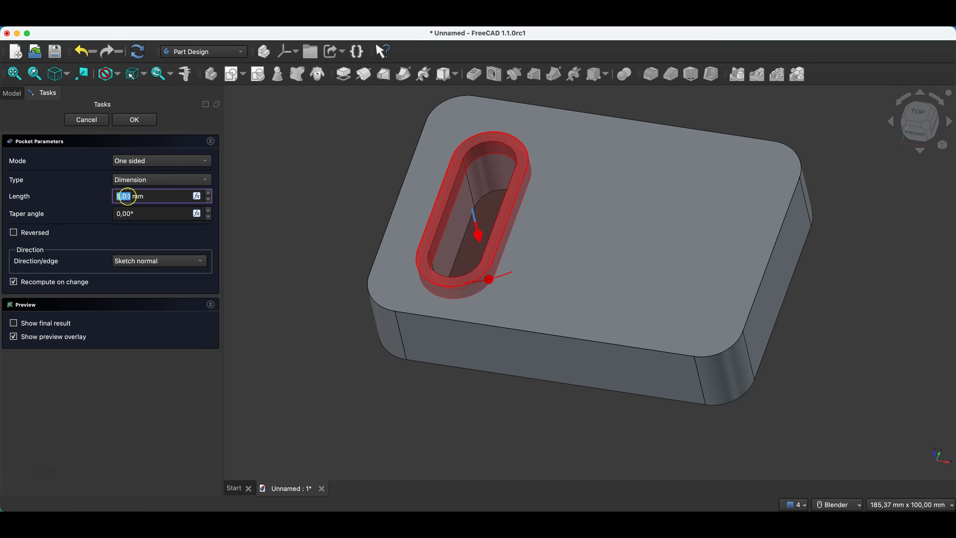
pyautogui.click(133, 120)
pyautogui.click(190, 153)
pyautogui.click(266, 191)
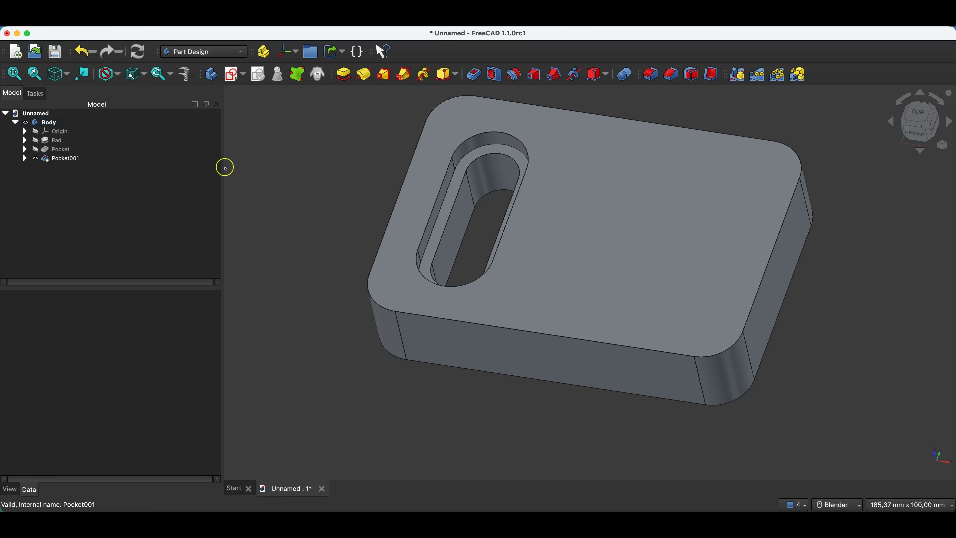
# Mirror both slot pockets together as tool shapes across the Base YZ-plane.
pyautogui.click(58, 150)
pyautogui.keyDown('shift'); pyautogui.click(60, 159); pyautogui.keyUp('shift')
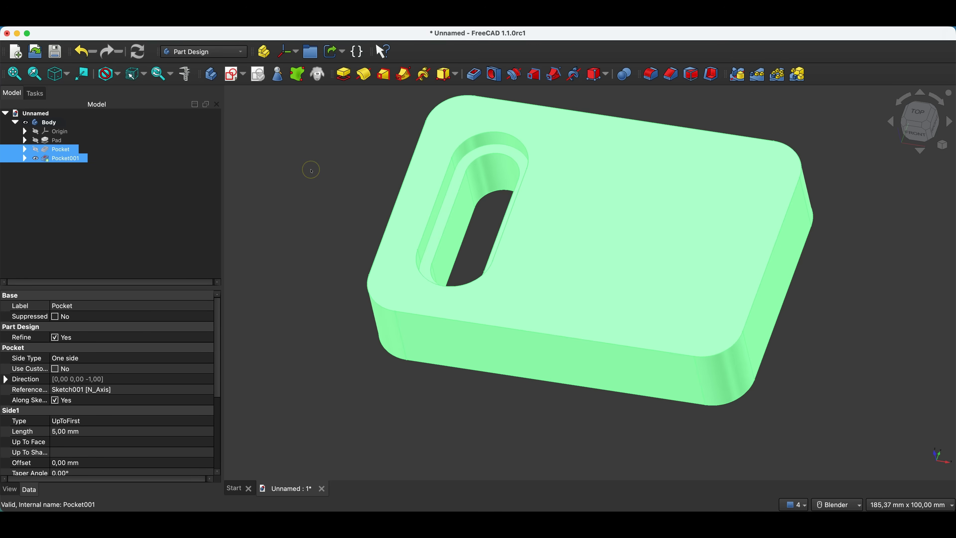
pyautogui.click(735, 76)
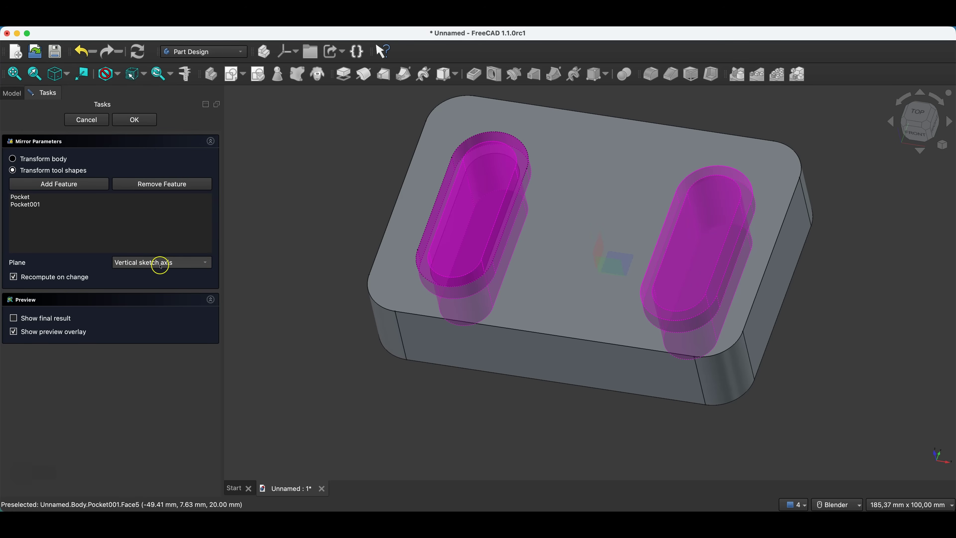
pyautogui.click(130, 265)
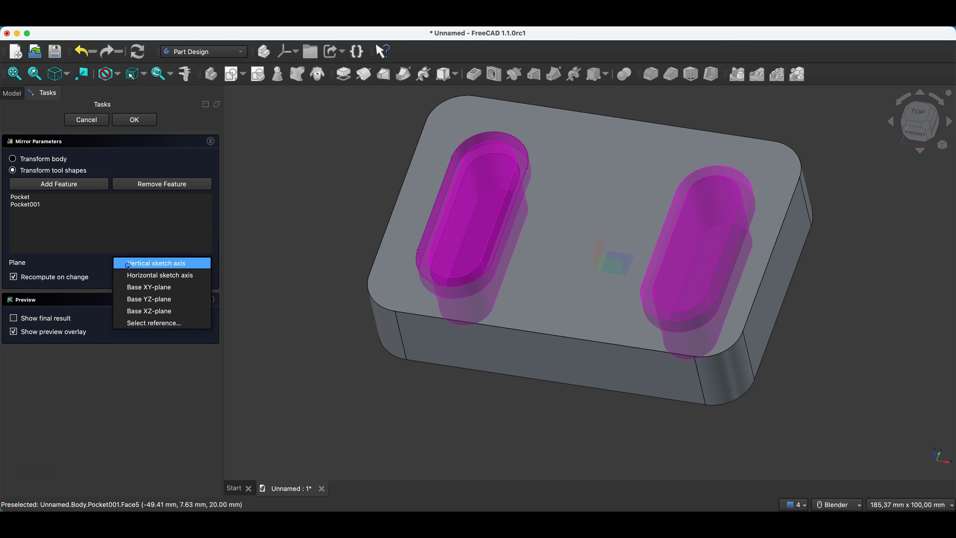
pyautogui.click(180, 264)
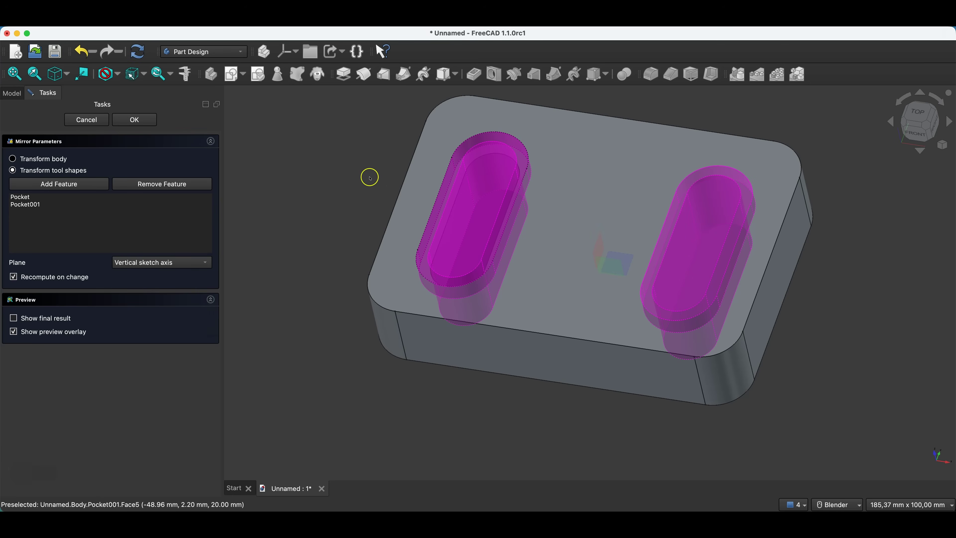
pyautogui.click(197, 265)
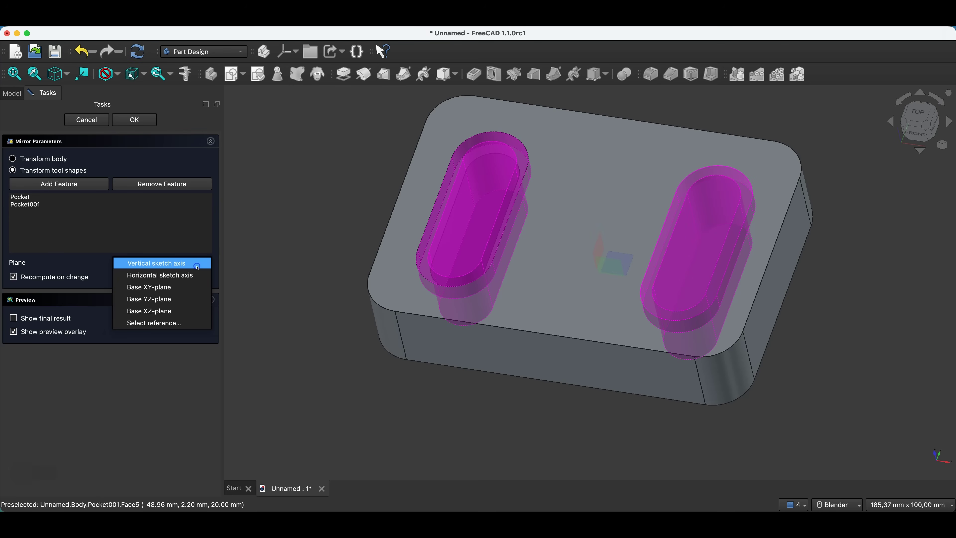
pyautogui.click(171, 298)
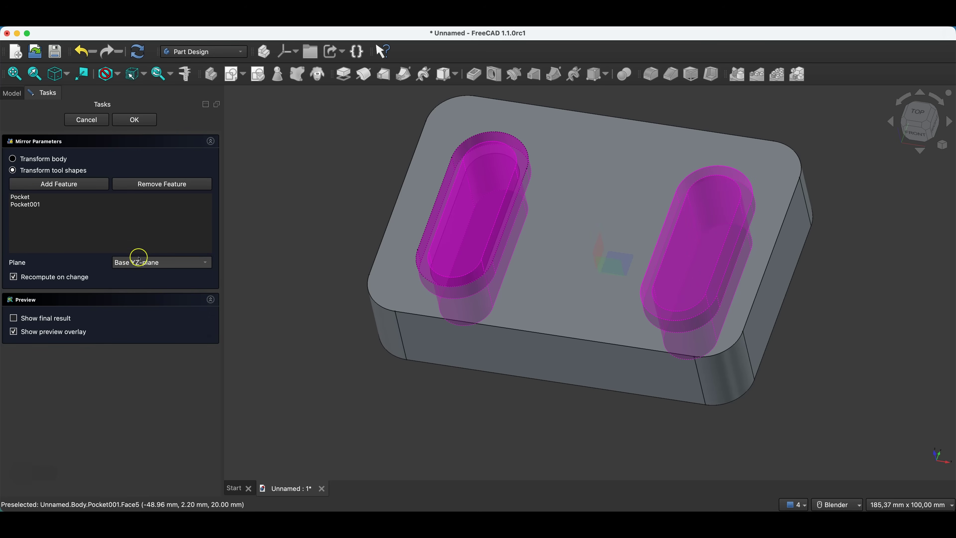
pyautogui.click(145, 121)
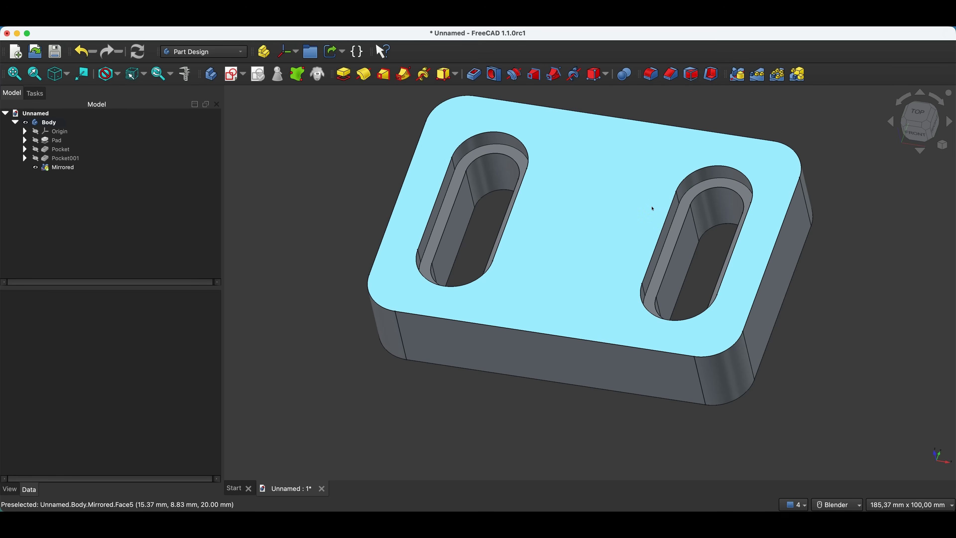
# Edit the sketch of the through slot pocket, set the slot's radius to 2 mm and close the sketch.
pyautogui.click(414, 187)
pyautogui.click(27, 156)
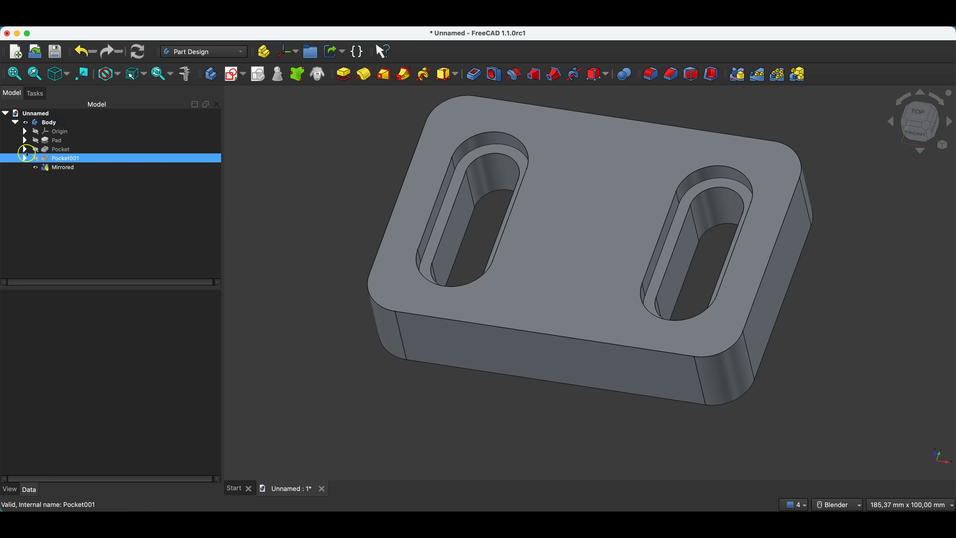
pyautogui.click(28, 149)
pyautogui.click(24, 149)
pyautogui.click(85, 159)
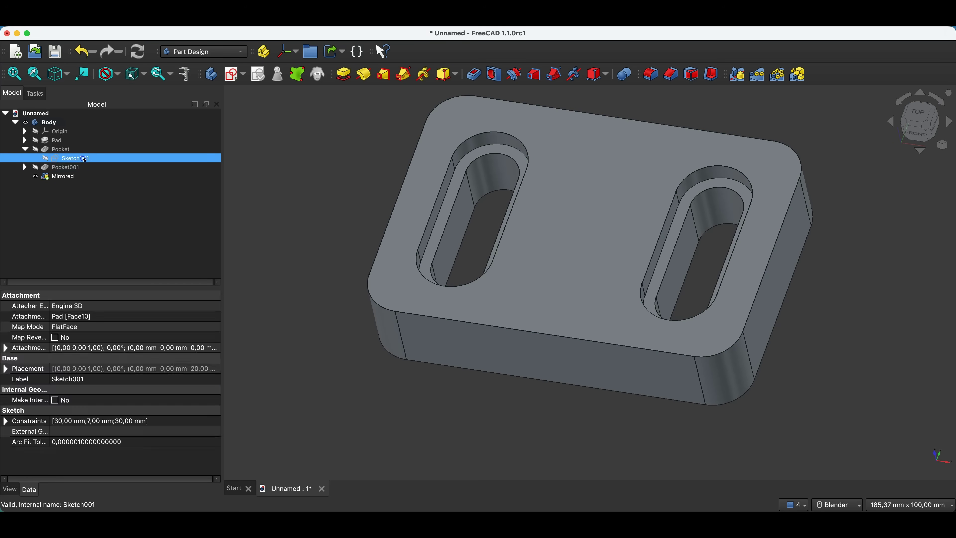
pyautogui.doubleClick(84, 158)
pyautogui.doubleClick(475, 126)
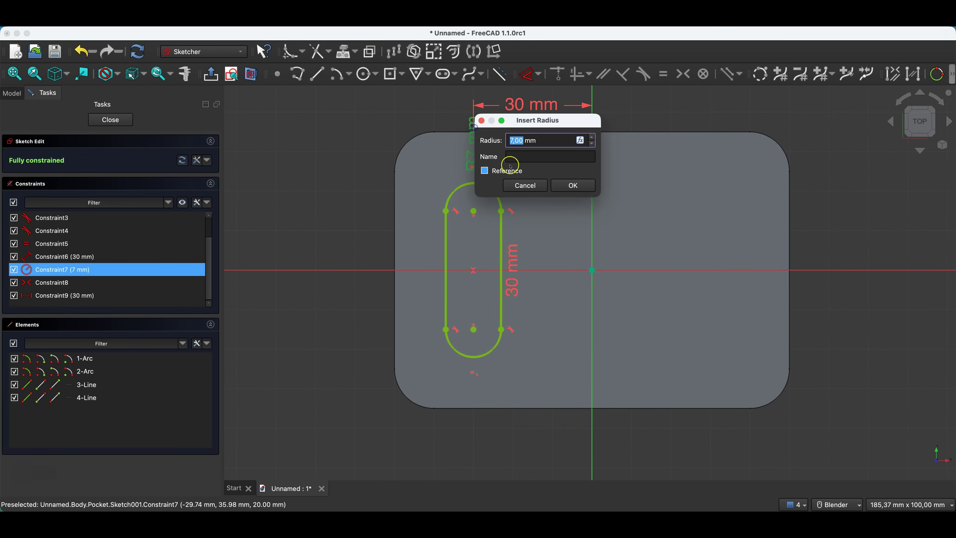
pyautogui.write('2')
pyautogui.click(580, 185)
pyautogui.click(90, 123)
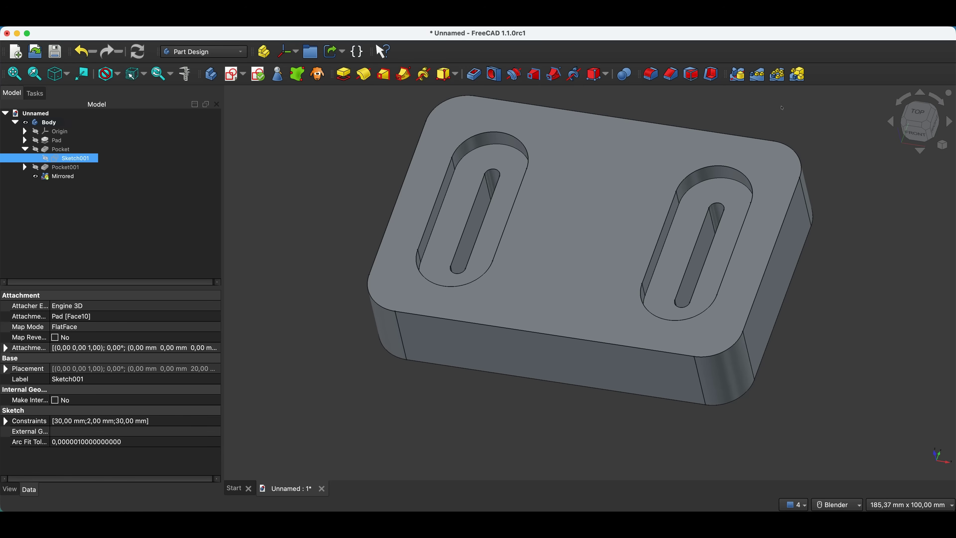
pyautogui.click(762, 119)
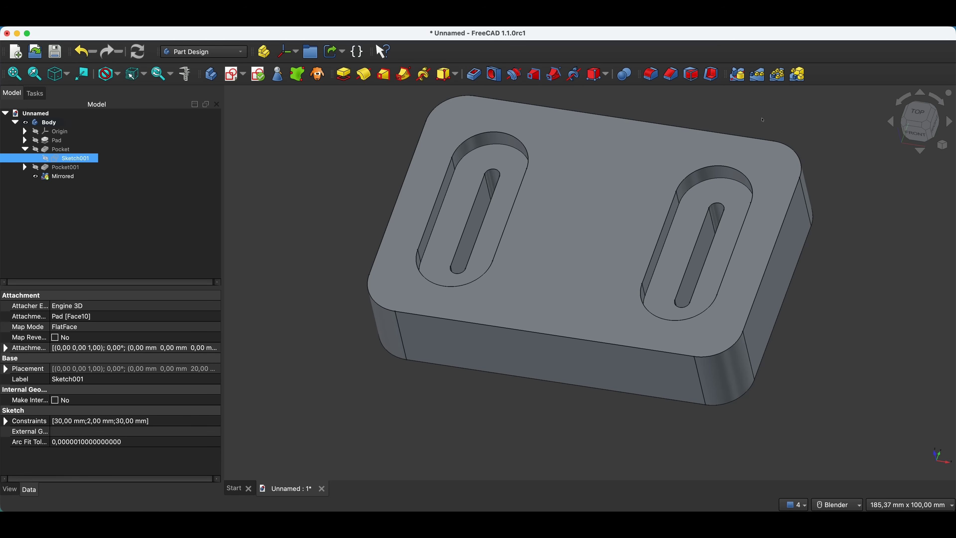